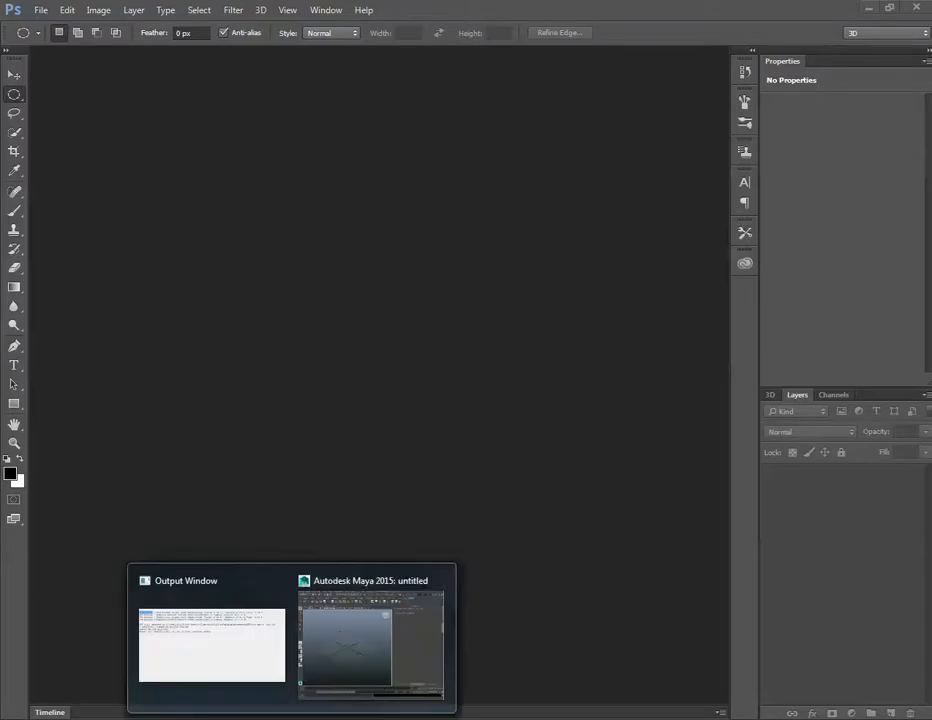
Step: Switch to Maya and create a polygon sphere at the centre of the grid
left_click(343, 635)
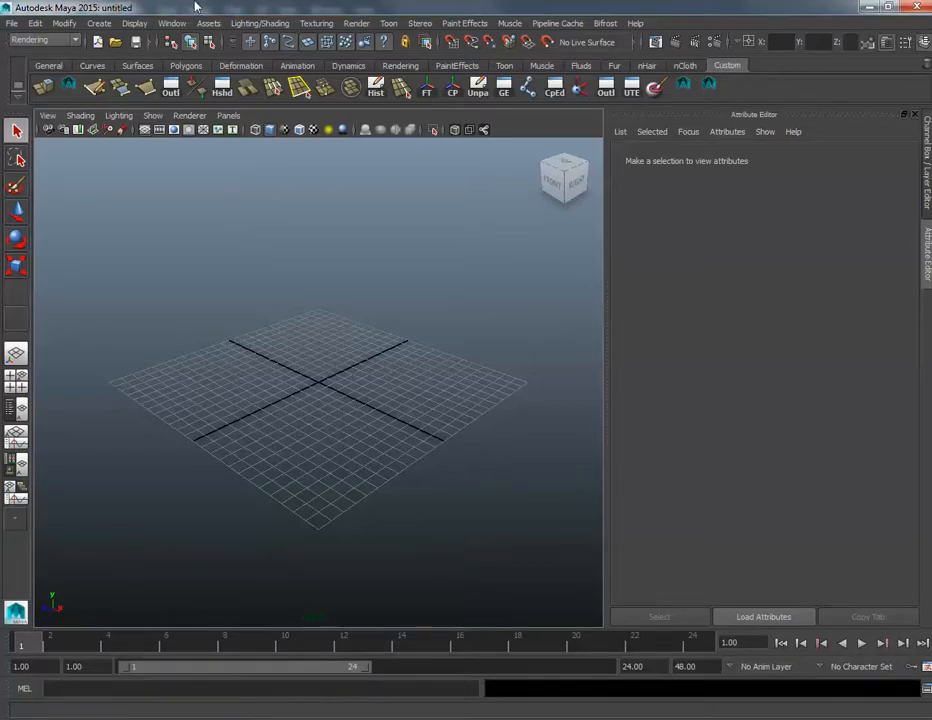
middle_click_drag(298, 325, 308, 348, "alt")
key("space")
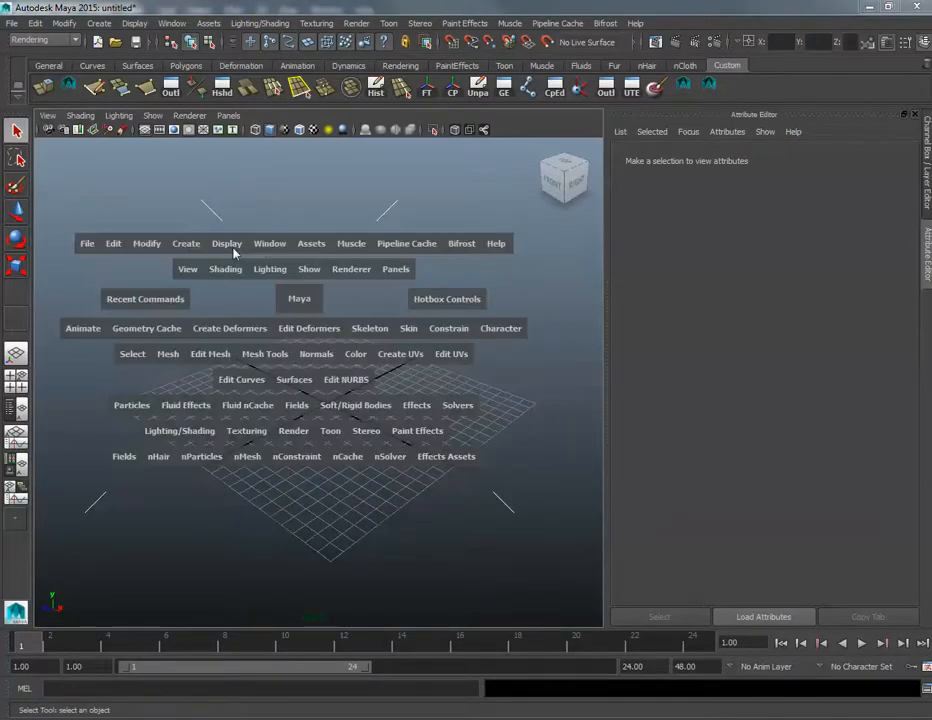
left_click(177, 247)
mouse_move(250, 280)
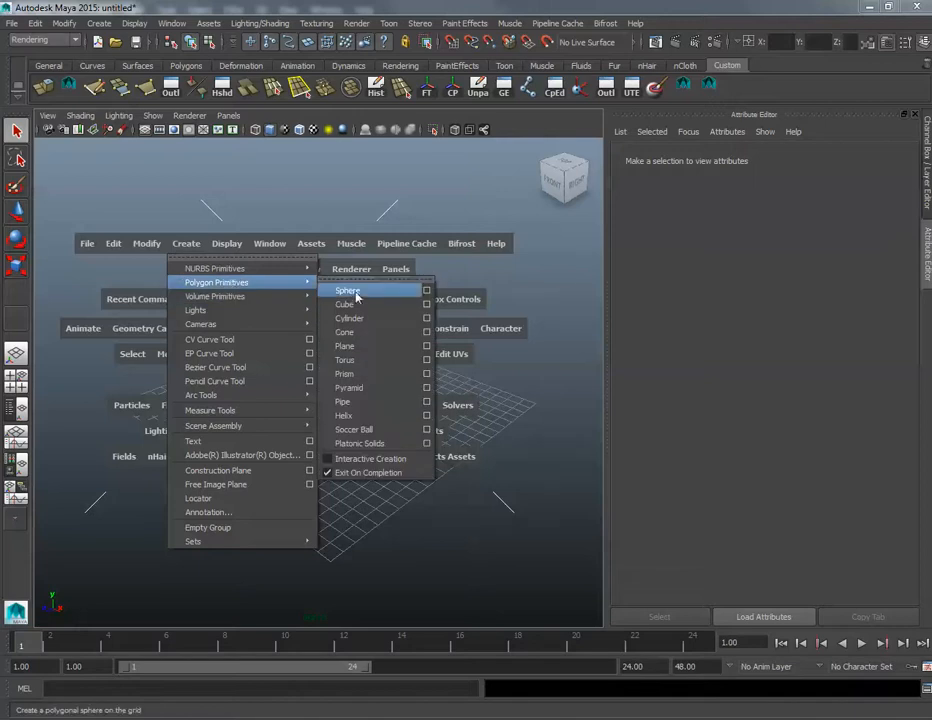
left_click(356, 352)
right_click_drag(302, 395, 441, 443, "alt")
left_click_drag(441, 443, 434, 426, "alt")
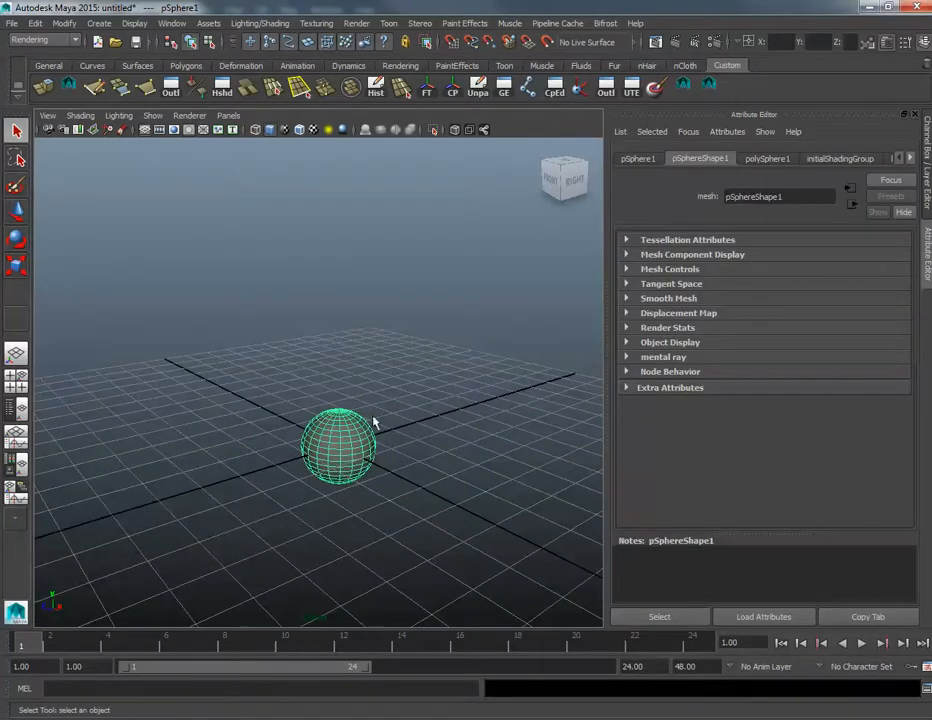
Step: Scale the sphere vertically into an egg shape with a Scale Y of about 1.357
key("r")
left_click_drag(341, 383, 341, 326)
right_click_drag(373, 411, 390, 475, "alt")
middle_click_drag(390, 475, 358, 442, "alt")
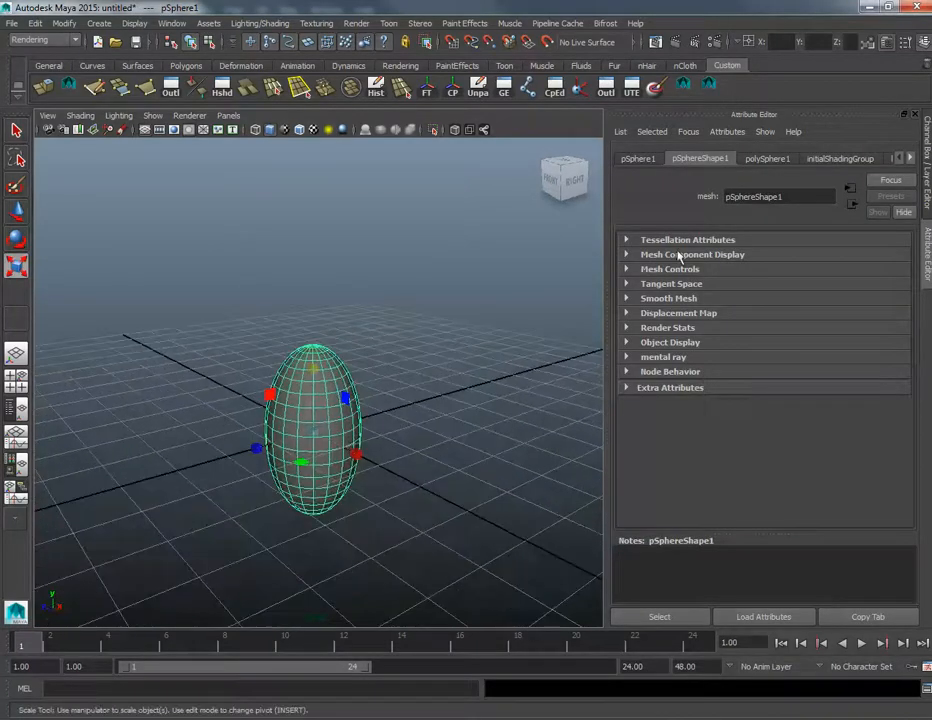
left_click(906, 116)
left_click_drag(477, 364, 450, 336, "alt")
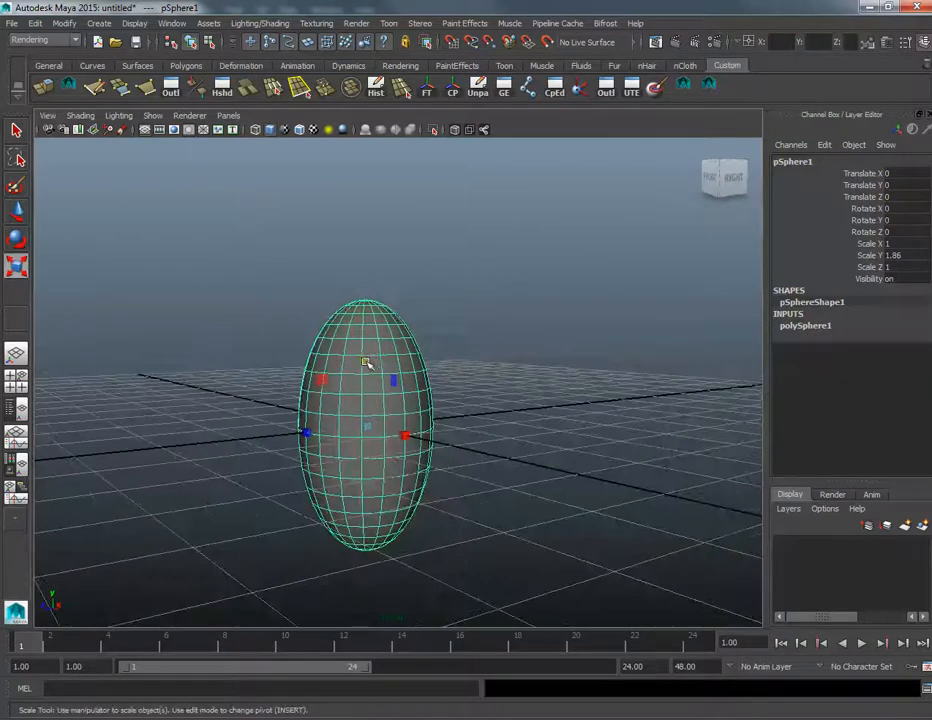
left_click_drag(368, 364, 406, 391)
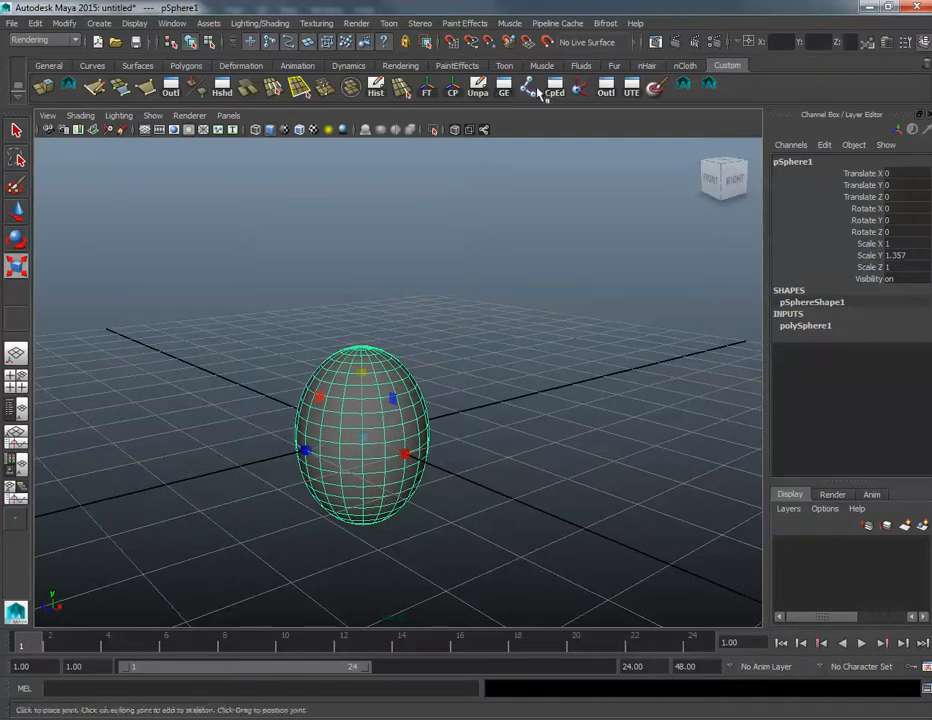
Step: Create a new Lambert material in the Hypershade and move its window aside to reveal the material's attributes
left_click(222, 87)
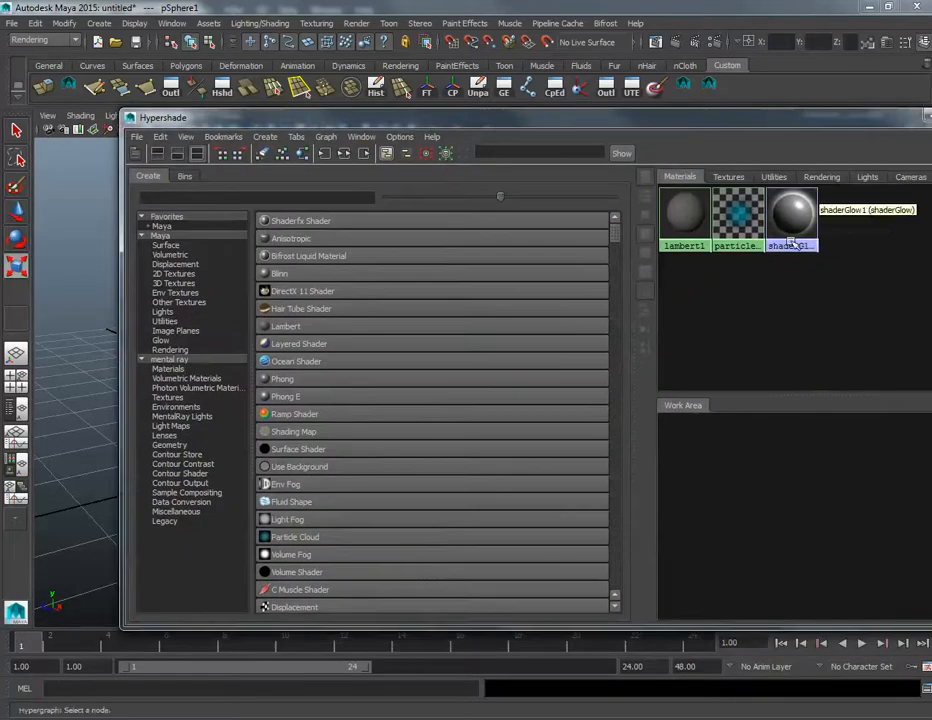
left_click(285, 326)
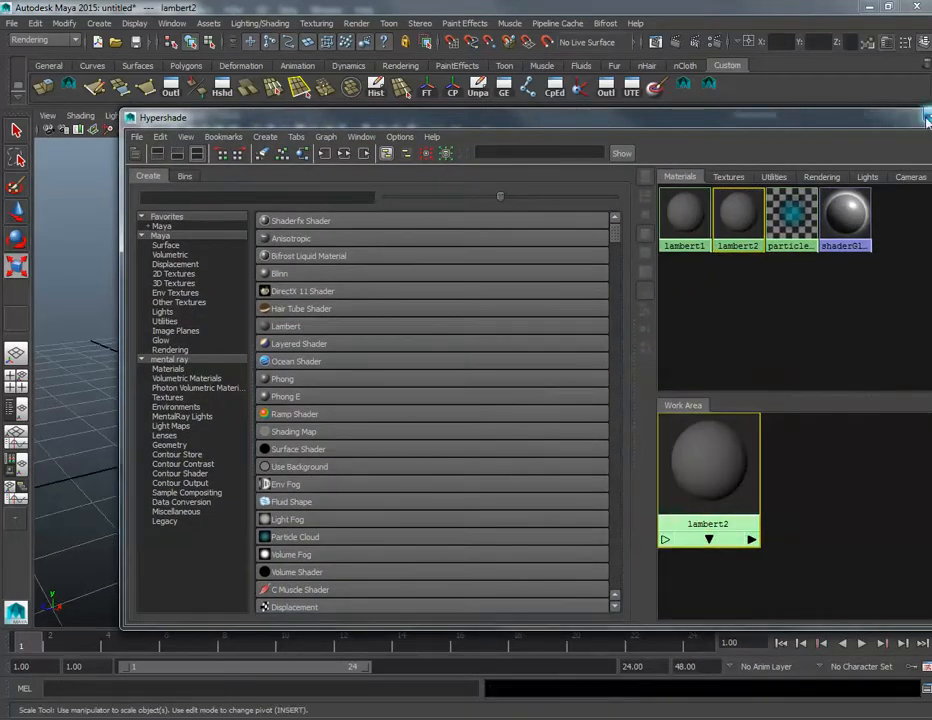
left_click_drag(806, 123, 931, 134)
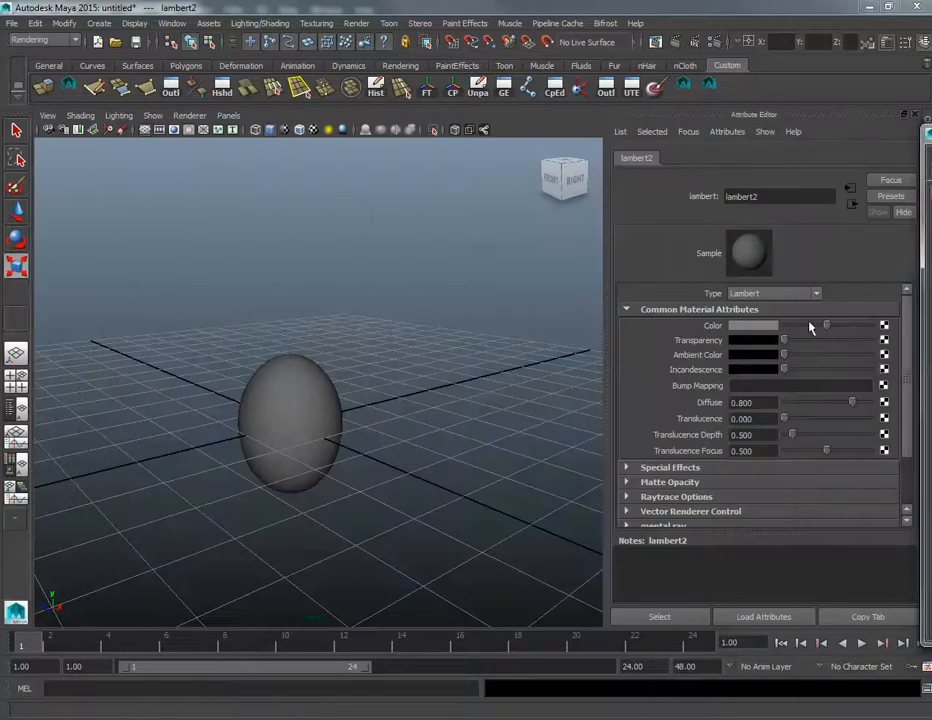
Step: Connect a File texture node to the Color attribute of the new Lambert material
left_click(884, 326)
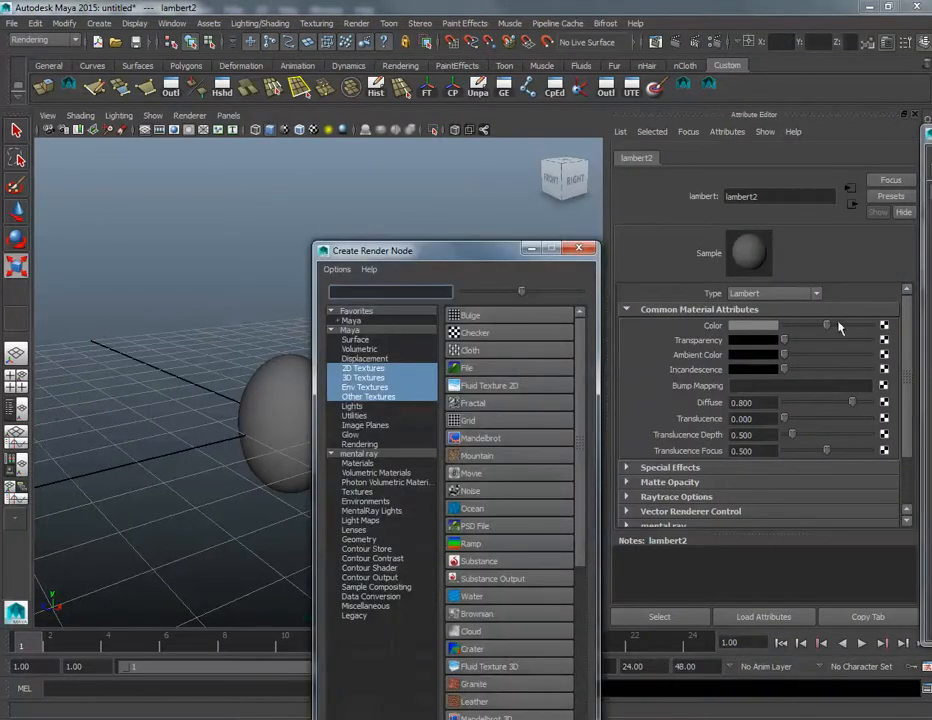
left_click_drag(480, 261, 317, 150)
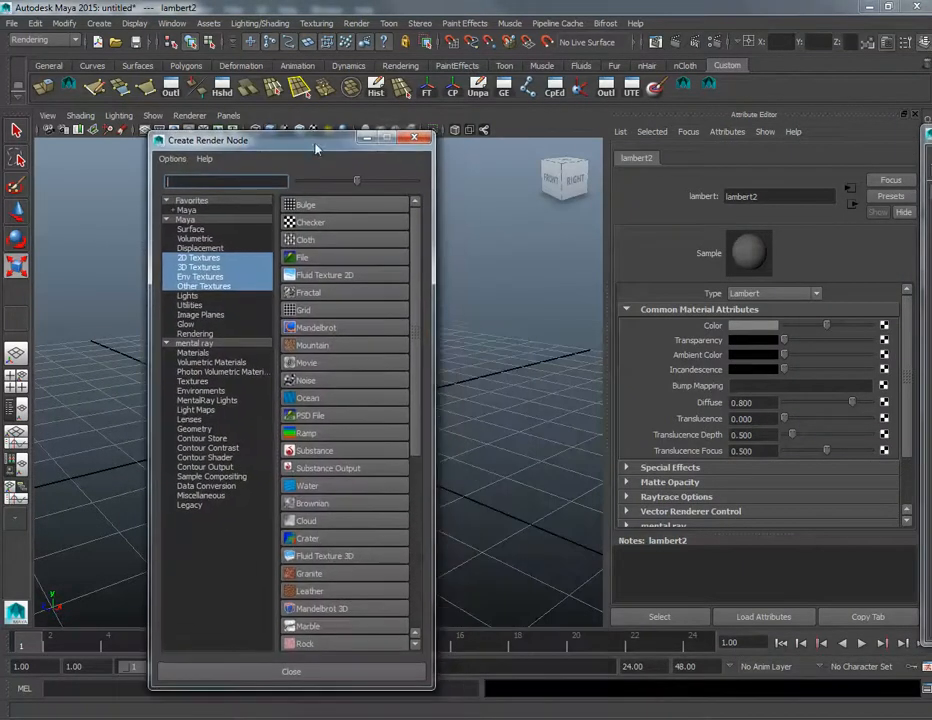
left_click(344, 260)
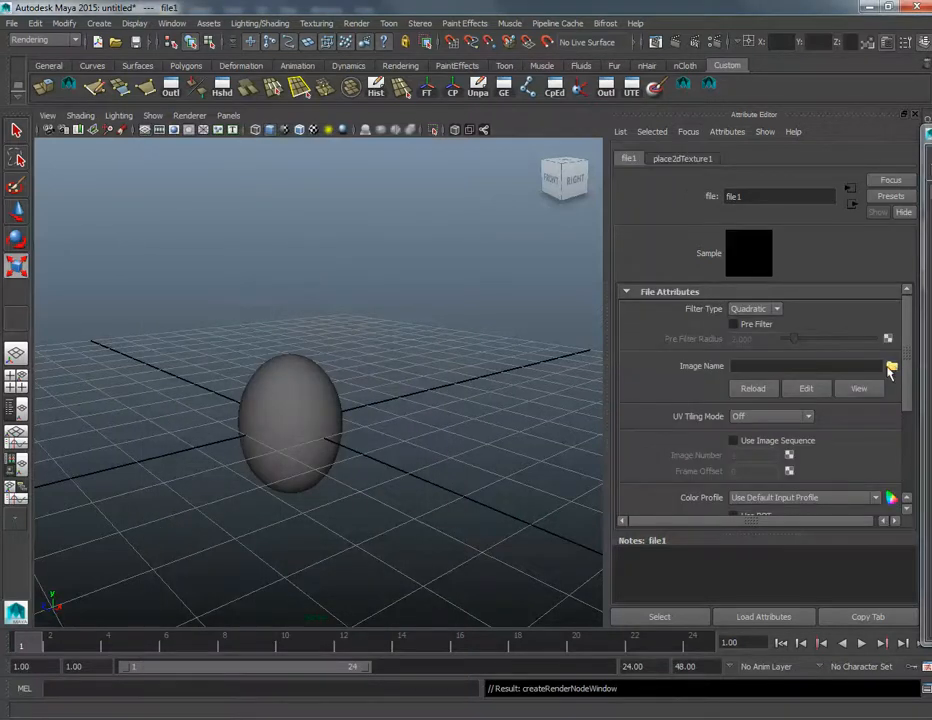
Step: Load Cross.png from the G:\Lecture_4 folder as the file texture's image
left_click(891, 368)
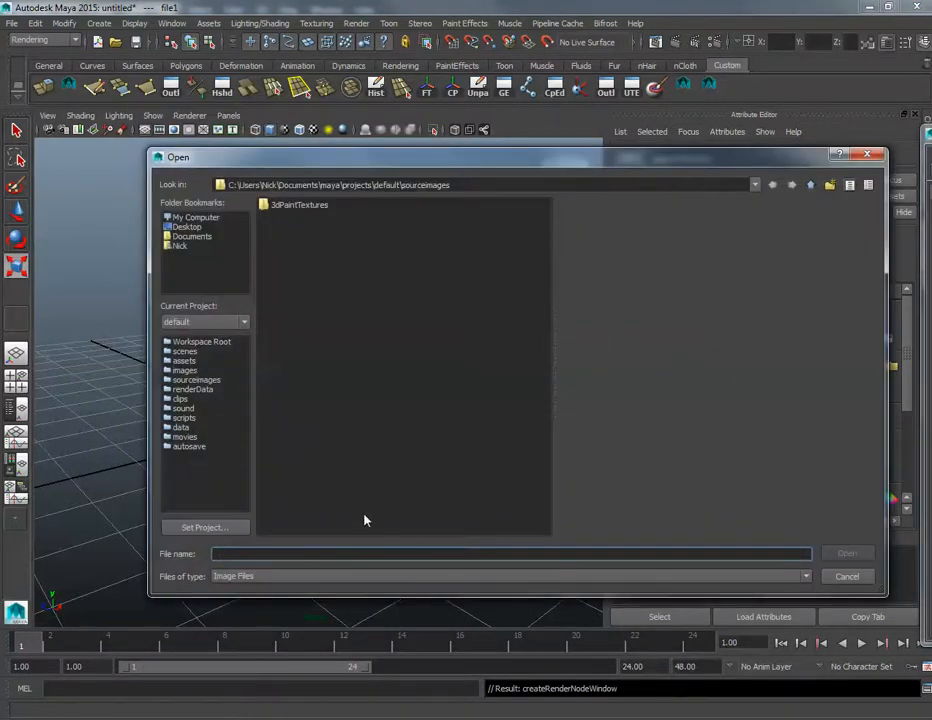
type("VP2 Warning")
left_click_drag(278, 554, 208, 554)
key("ctrl+x")
key("super")
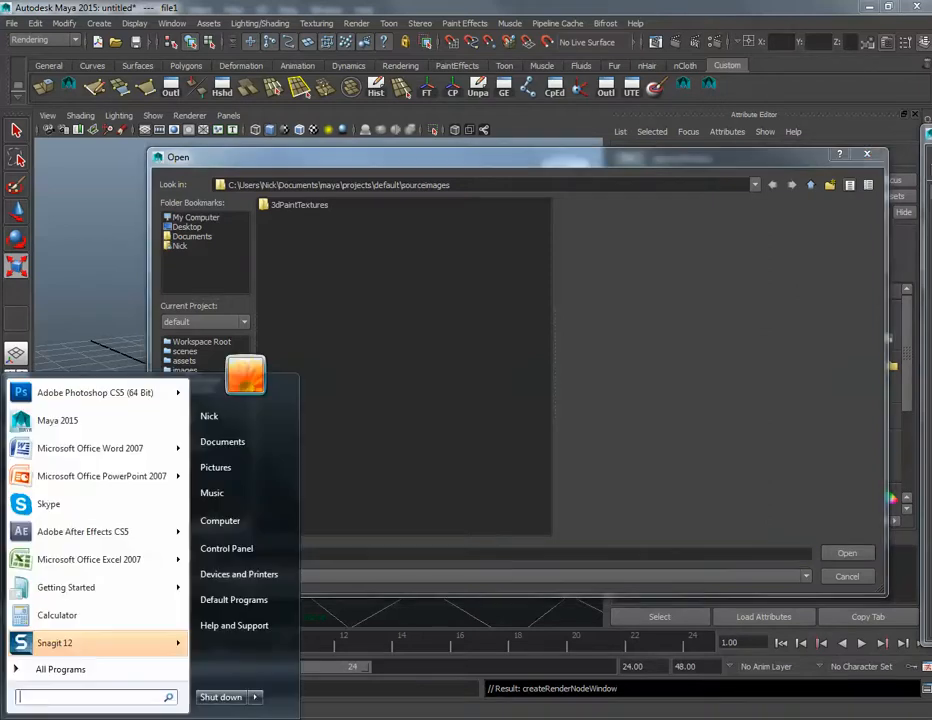
left_click(220, 521)
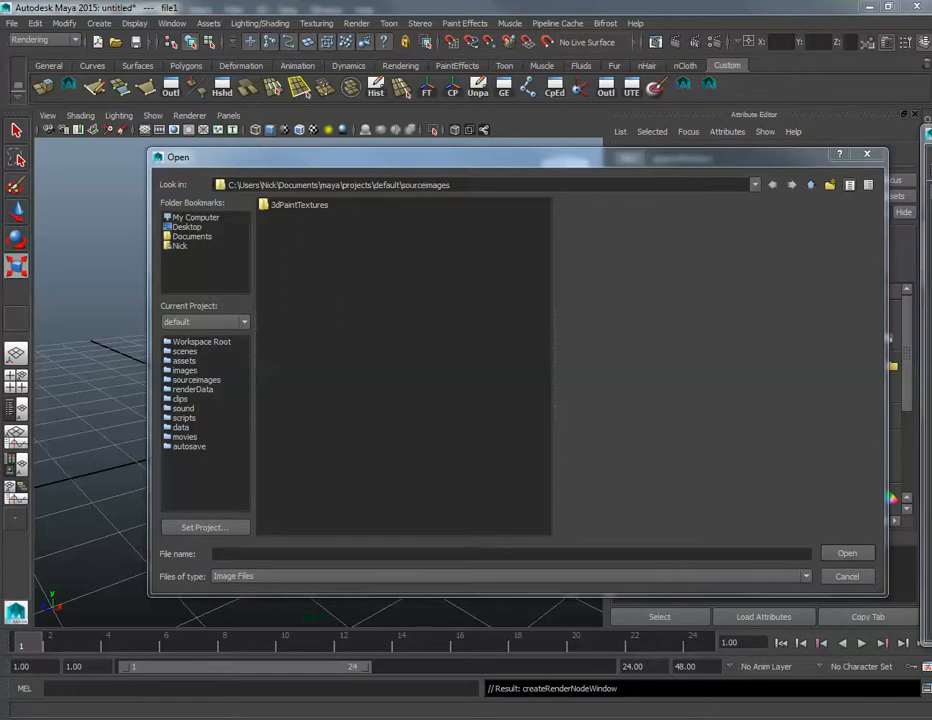
left_click(317, 557)
key("ctrl+v")
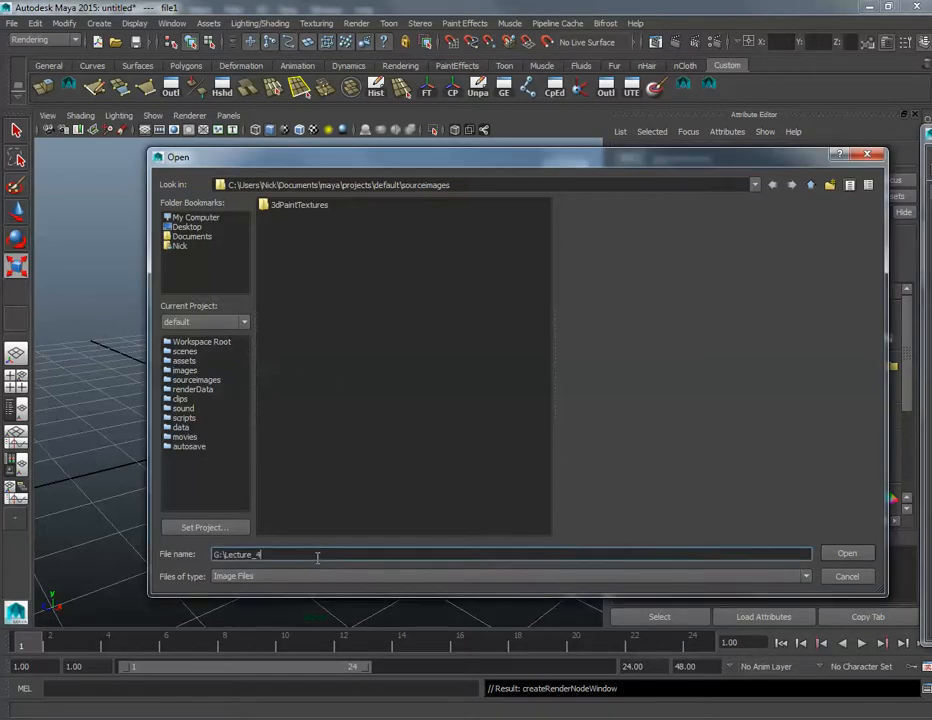
key("Return")
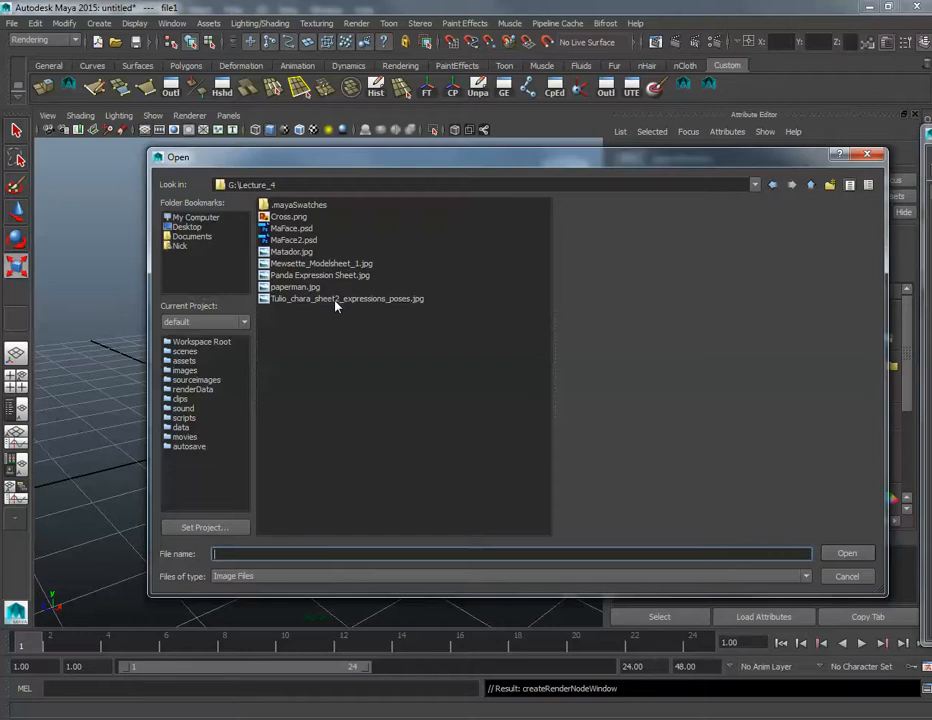
left_click(280, 216)
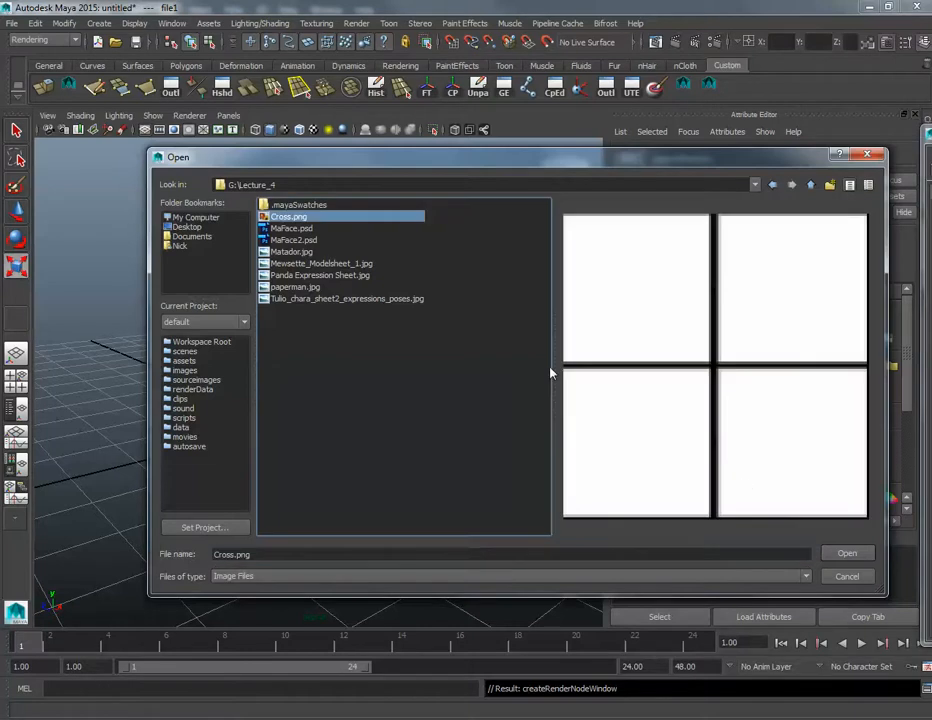
left_click(847, 554)
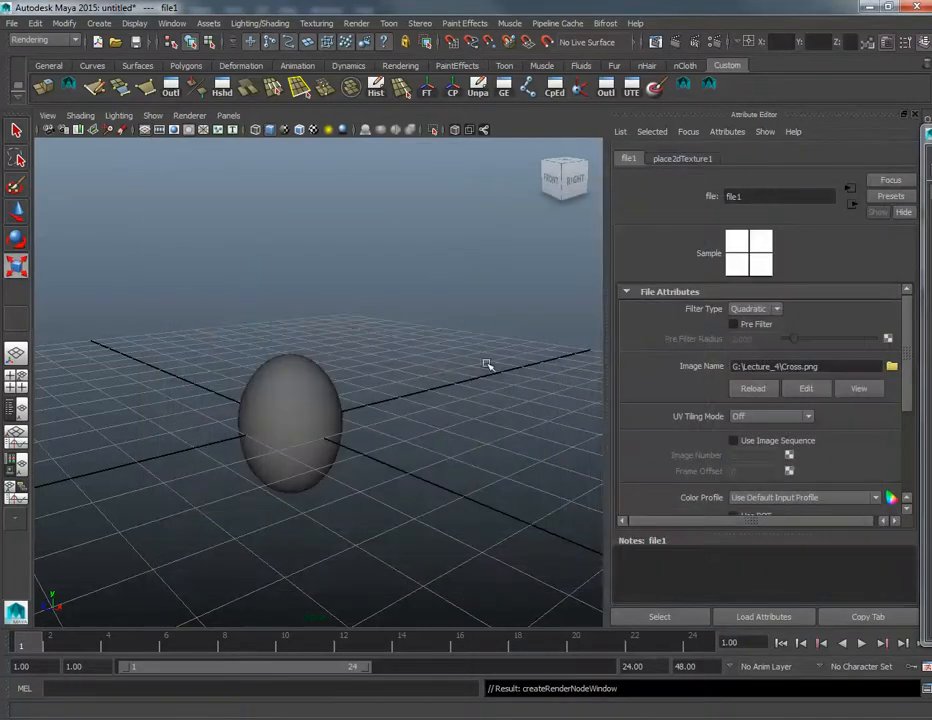
Step: Assign the lambert2 material to the egg-shaped sphere and minimize the Hypershade
key("r")
left_click_drag(309, 438, 309, 408, "alt")
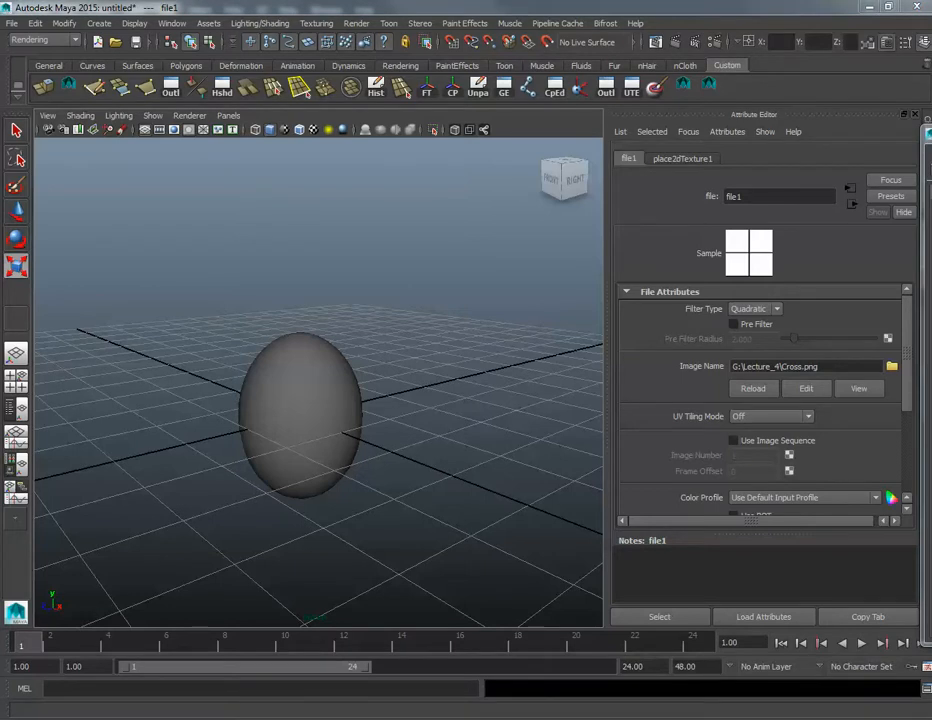
left_click(334, 404)
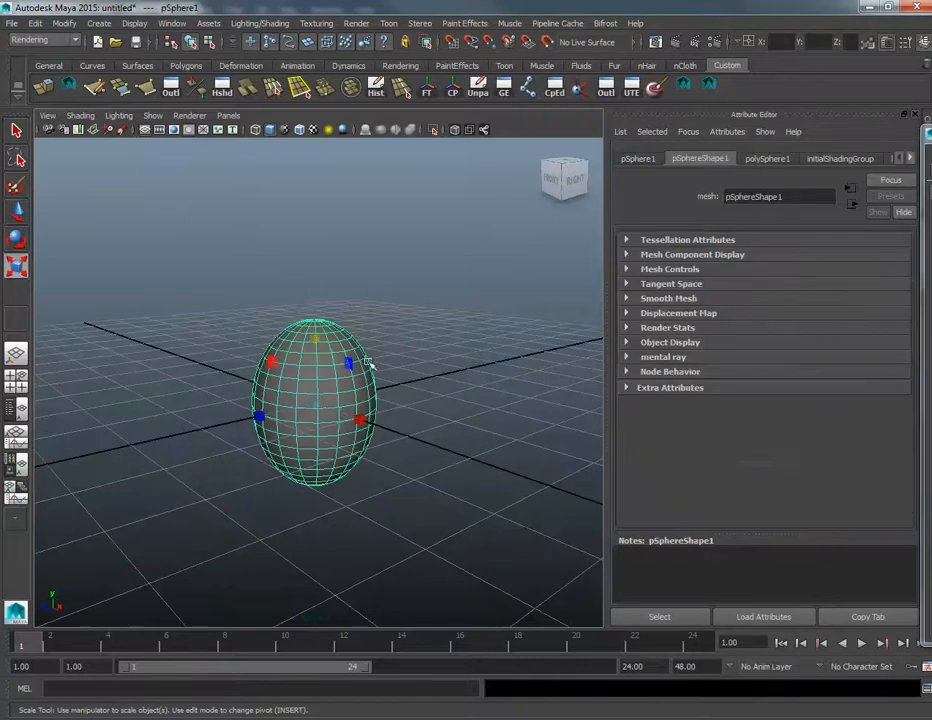
left_click_drag(368, 383, 296, 356, "alt")
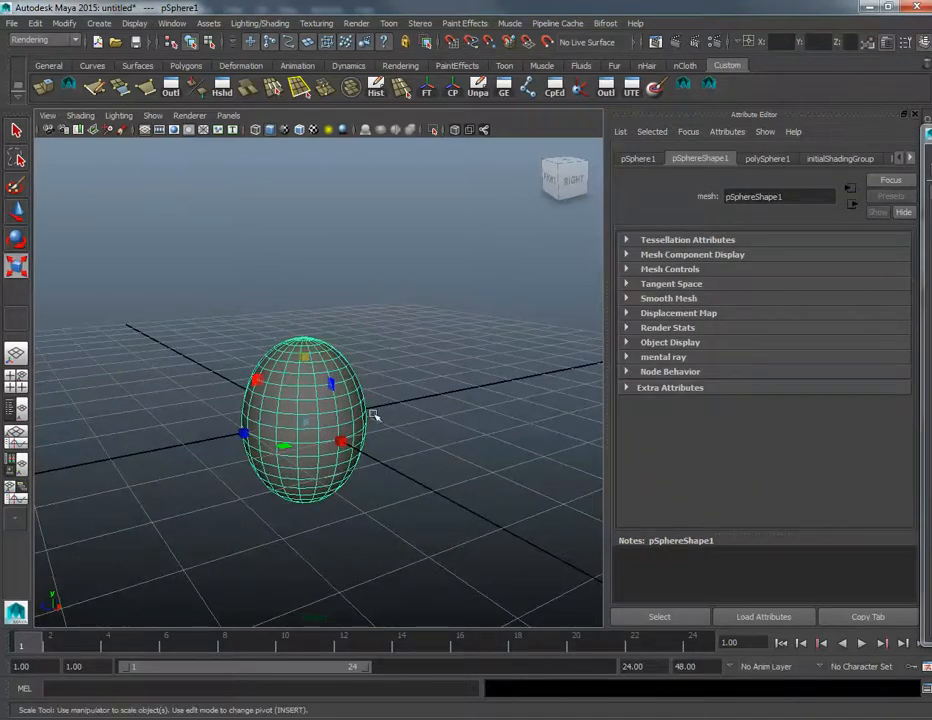
right_click_drag(287, 443, 345, 460, "alt")
left_click_drag(928, 141, 154, 166)
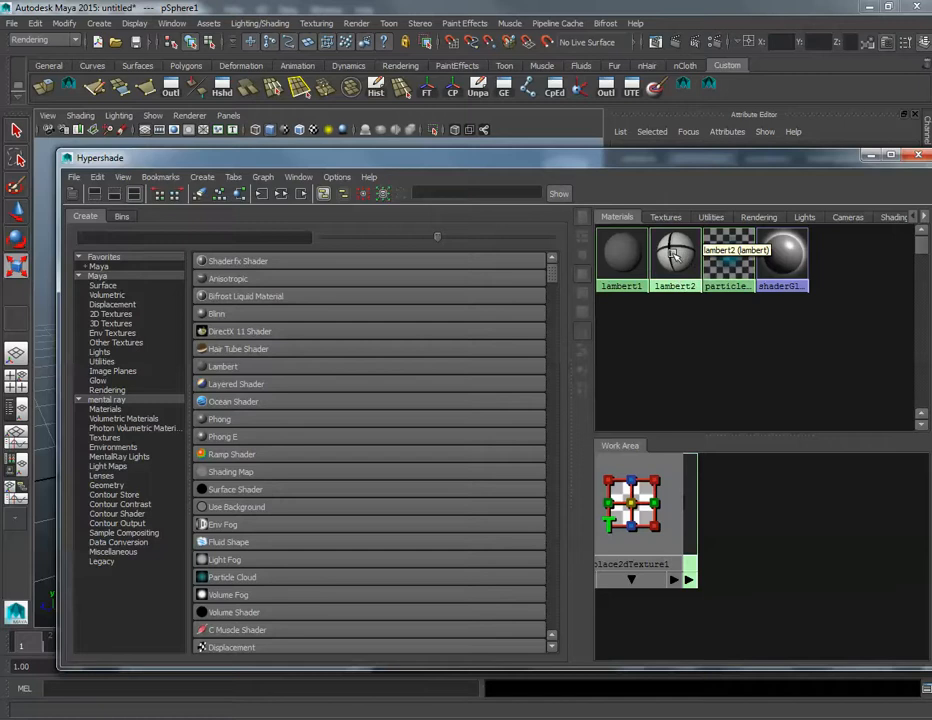
right_click(673, 257)
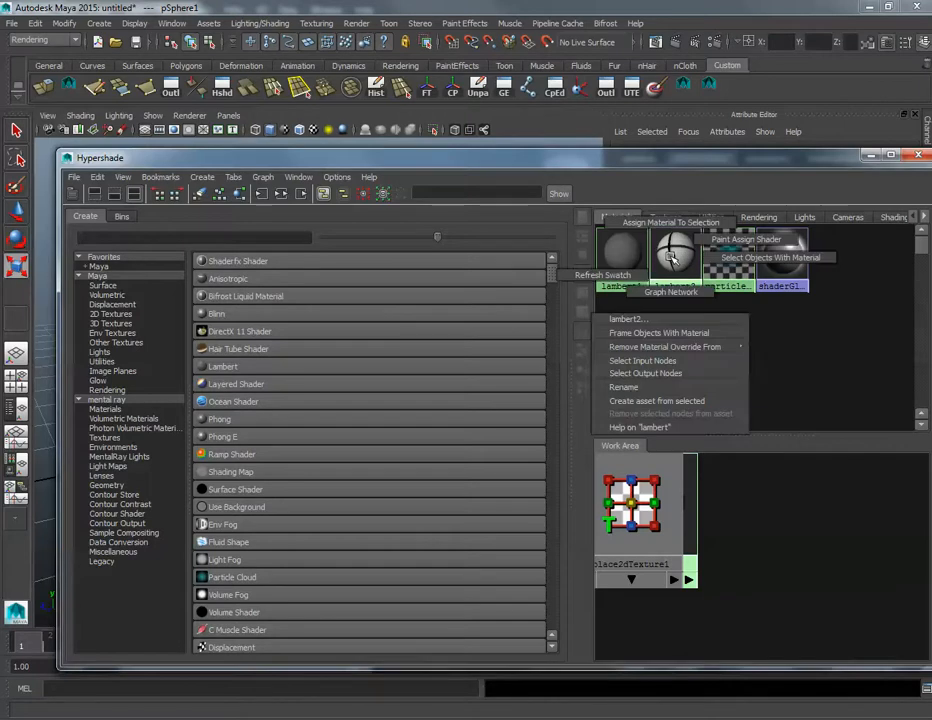
left_click(662, 224)
left_click(868, 155)
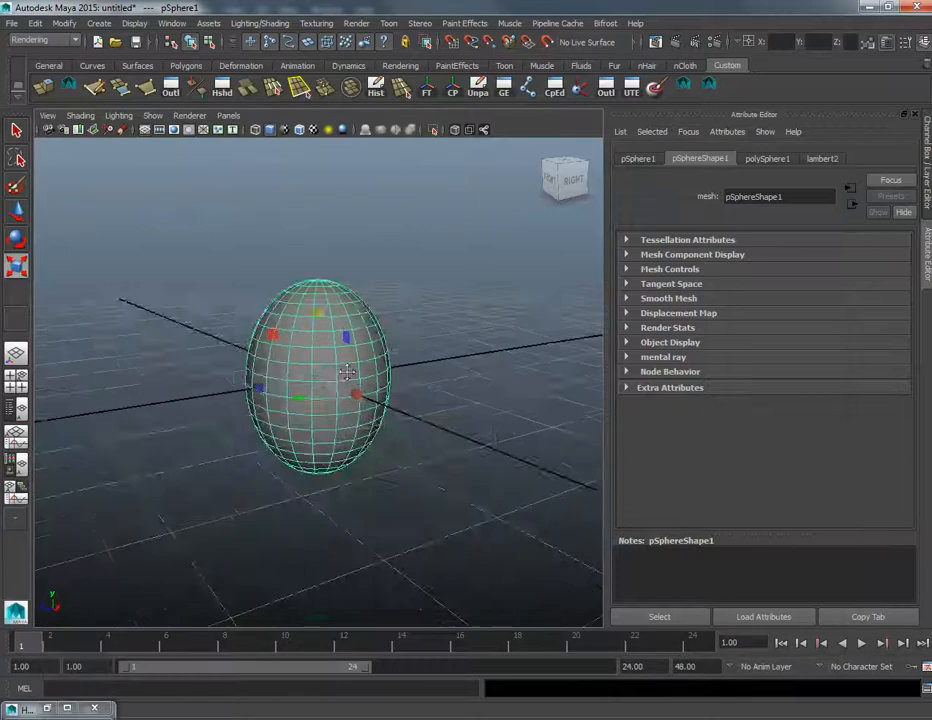
Step: Display textures in the viewport and close the Attribute Editor to bring back the Channel Box
right_click_drag(347, 372, 380, 375, "alt")
mouse_move(380, 375)
left_mouse_down("alt")
mouse_move(368, 399)
mouse_move(416, 399)
mouse_move(424, 490)
mouse_move(401, 387)
mouse_move(410, 385)
left_mouse_up("alt")
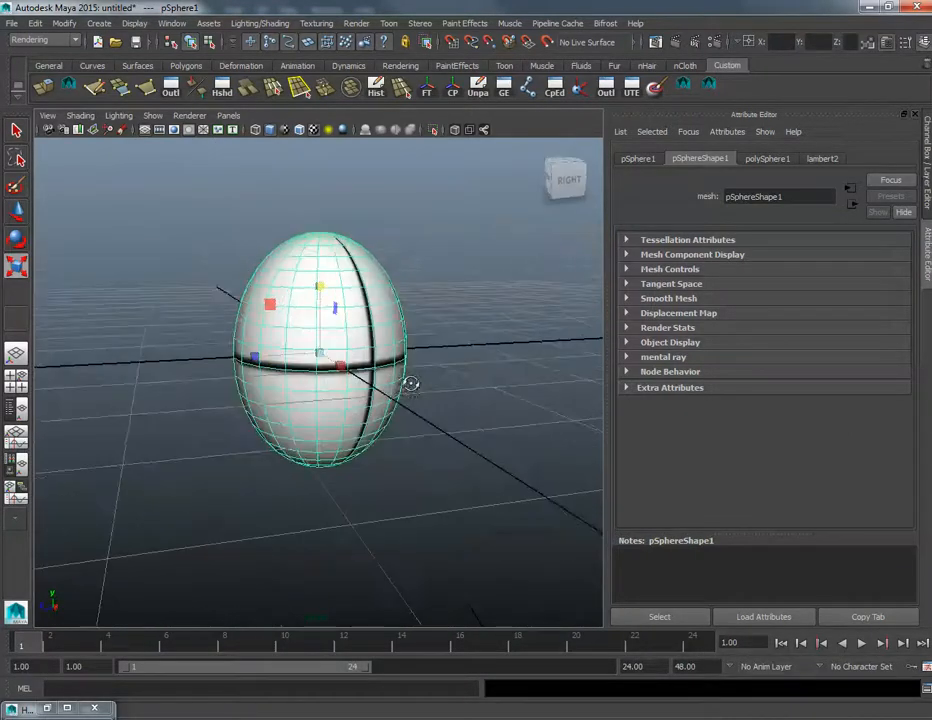
left_click(916, 115)
left_click_drag(339, 342, 360, 373, "alt")
middle_click_drag(360, 373, 319, 400, "alt")
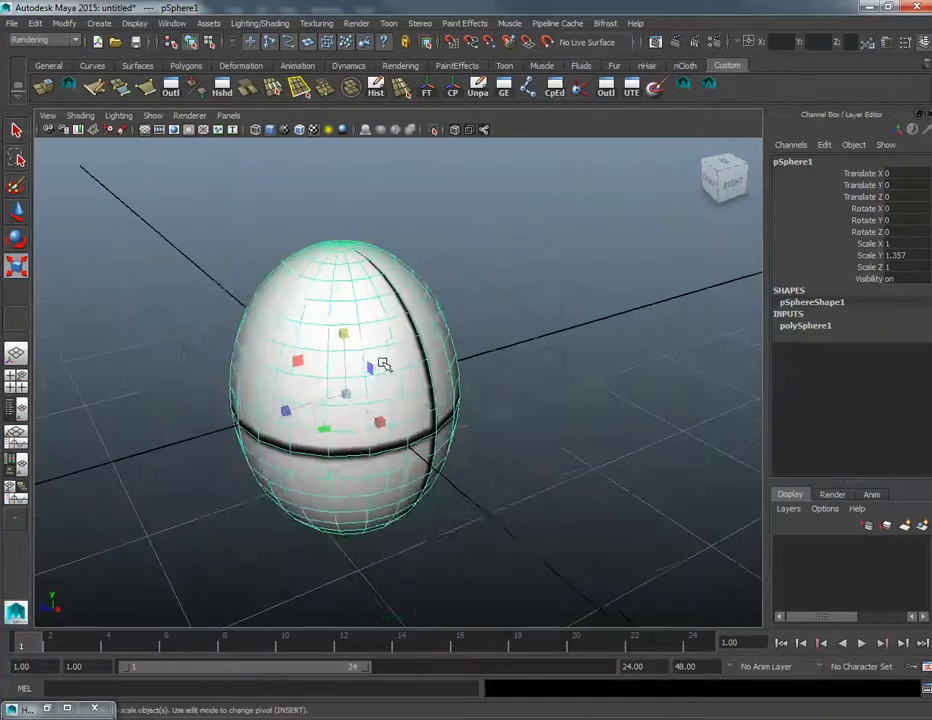
Step: Apply a planar UV mapping to the egg, projected from the X axis and fitted to the bounding box
key("space")
left_click(480, 413)
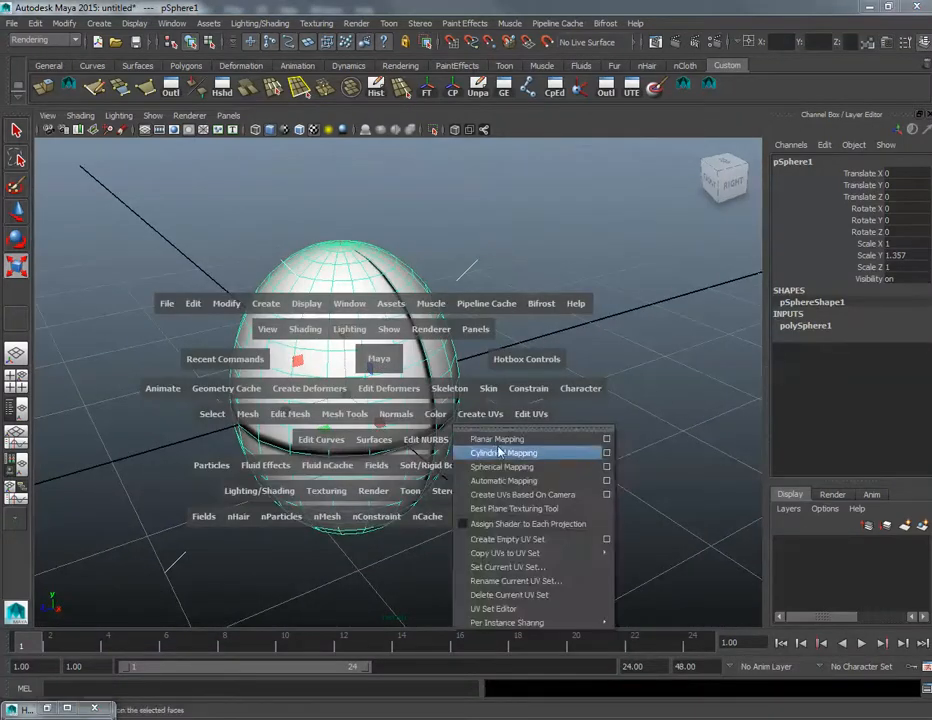
left_click(592, 439)
left_click_drag(340, 420, 400, 390, "alt")
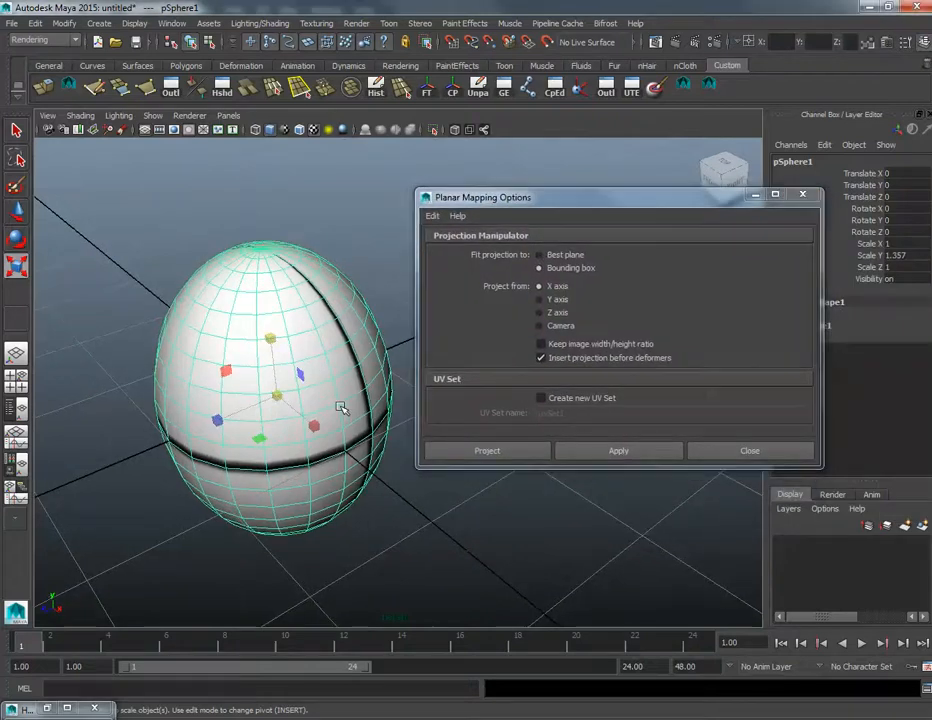
left_click_drag(340, 407, 395, 400, "alt")
left_click(619, 451)
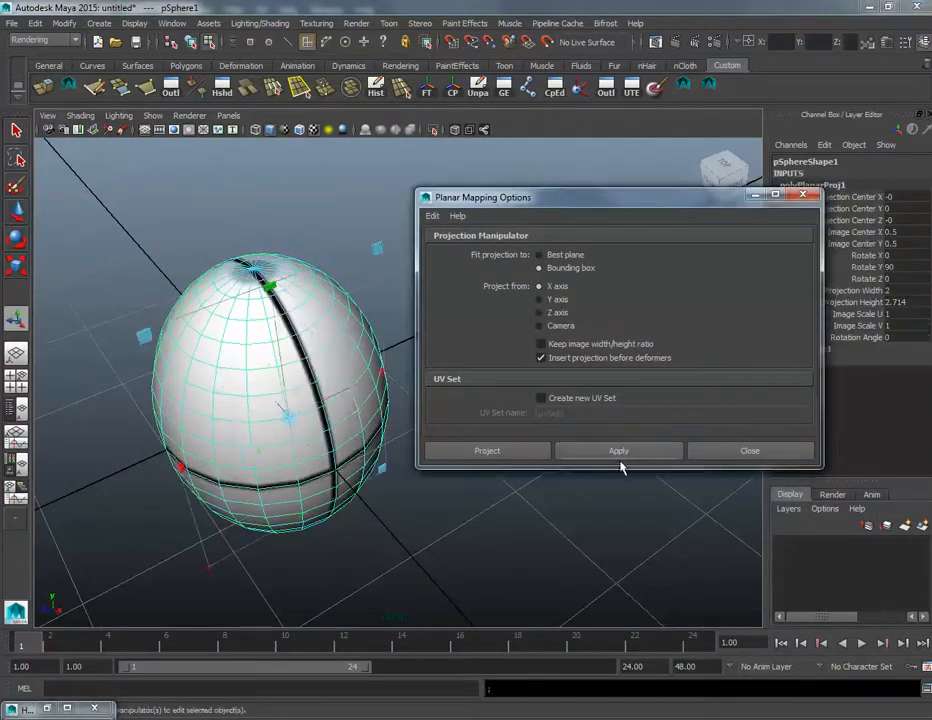
Step: Enlarge the planar projection to about 2.308 wide by 2.848 high and close the mapping options
left_click_drag(493, 545, 363, 508, "alt")
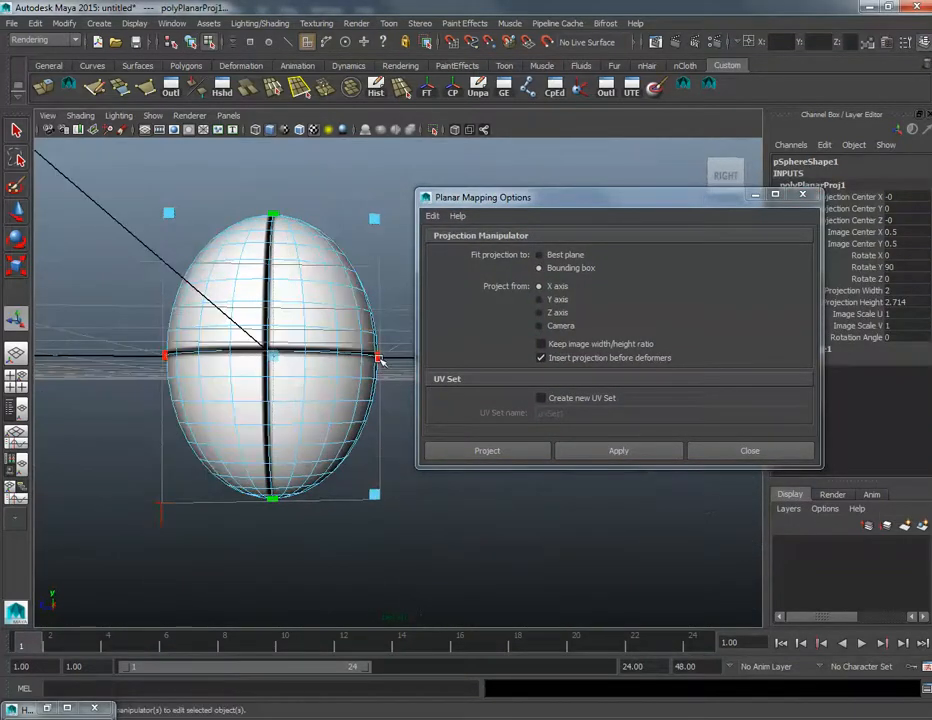
left_click_drag(380, 362, 388, 358)
left_click_drag(316, 453, 526, 518, "alt")
left_click(743, 450)
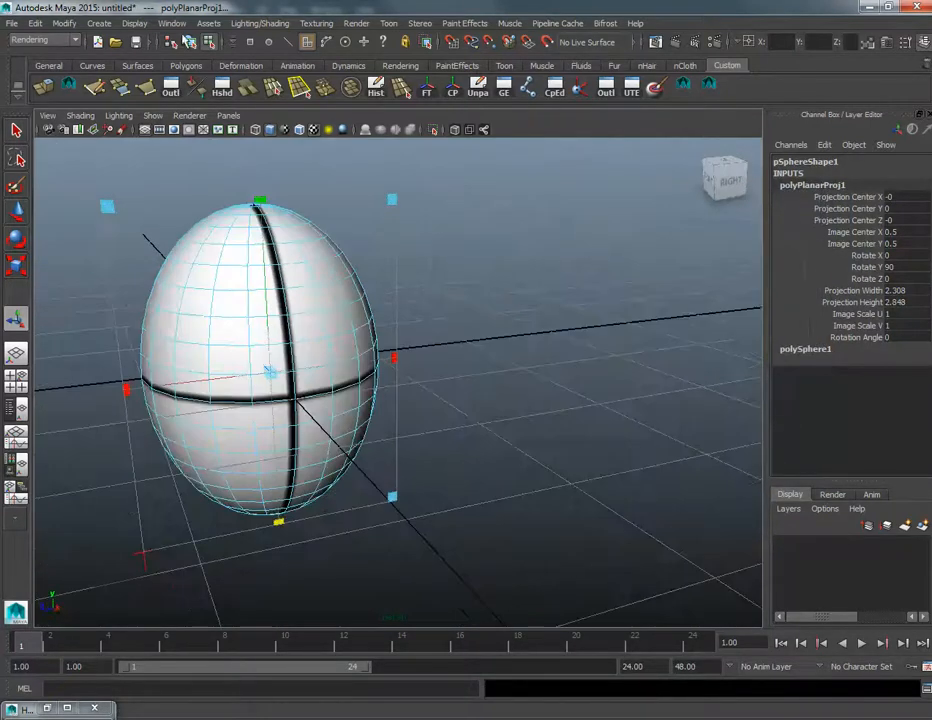
Step: Return to object selection mode and deselect the egg to view its cross texture
left_click(189, 42)
left_click(618, 253)
right_click_drag(616, 274, 450, 321, "alt")
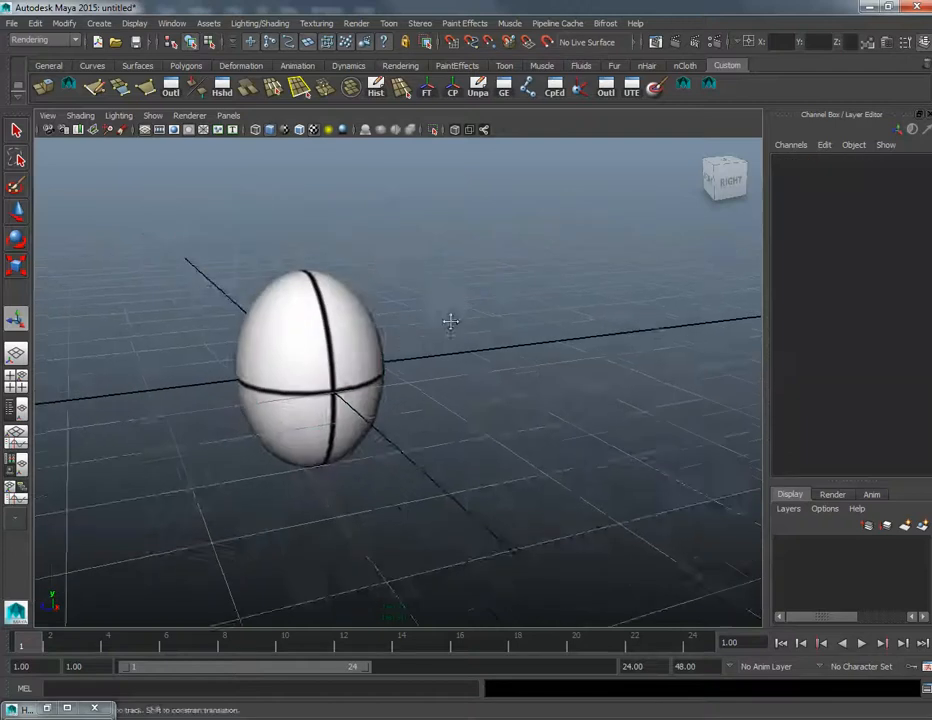
mouse_move(450, 321)
left_mouse_down("alt")
mouse_move(520, 333)
mouse_move(462, 312)
mouse_move(468, 318)
mouse_move(455, 322)
left_mouse_up("alt")
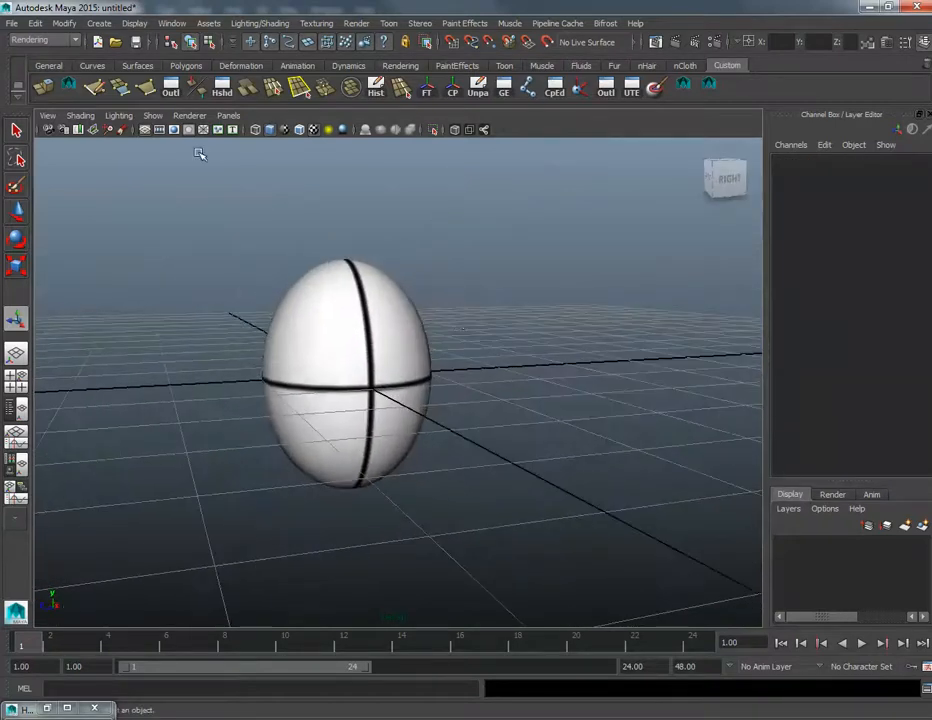
Step: Export the selected egg as an OBJ to G:\Lecture_4, overwriting the existing Ball.obj file
left_click_drag(200, 154, 368, 327, "alt")
left_click(340, 305)
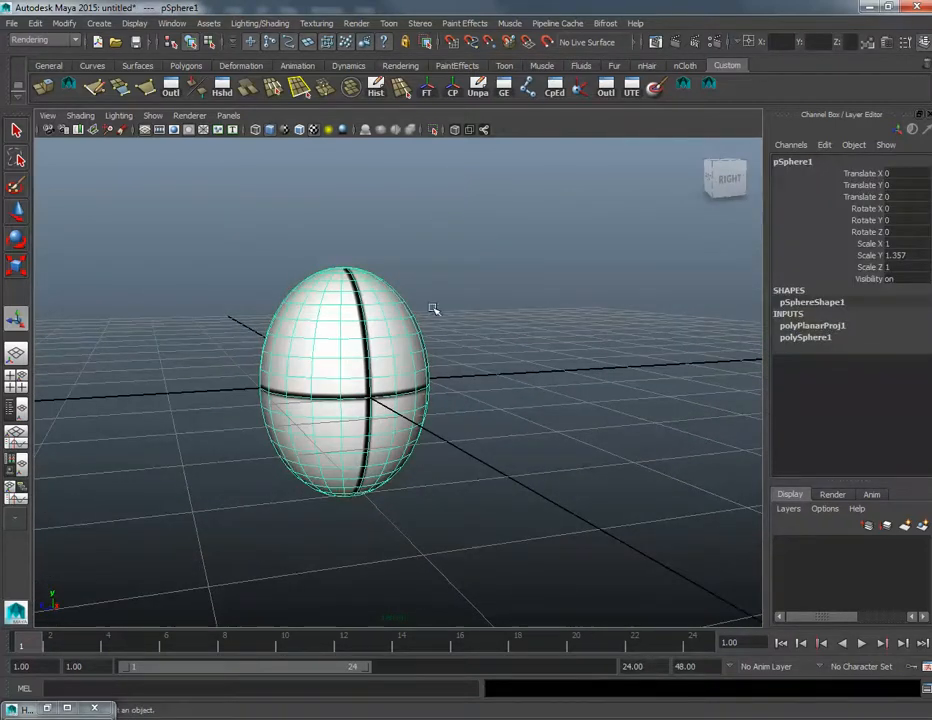
middle_click_drag(433, 308, 425, 290, "alt")
middle_click_drag(377, 332, 385, 339, "alt")
right_click_drag(385, 339, 474, 371, "alt")
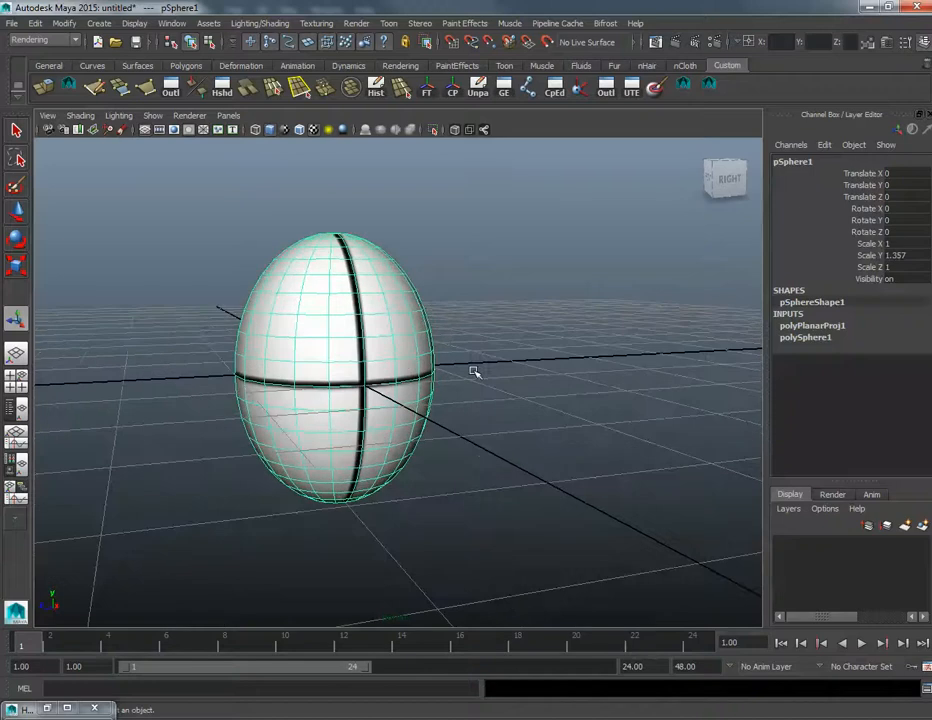
left_click_drag(452, 366, 503, 343, "alt")
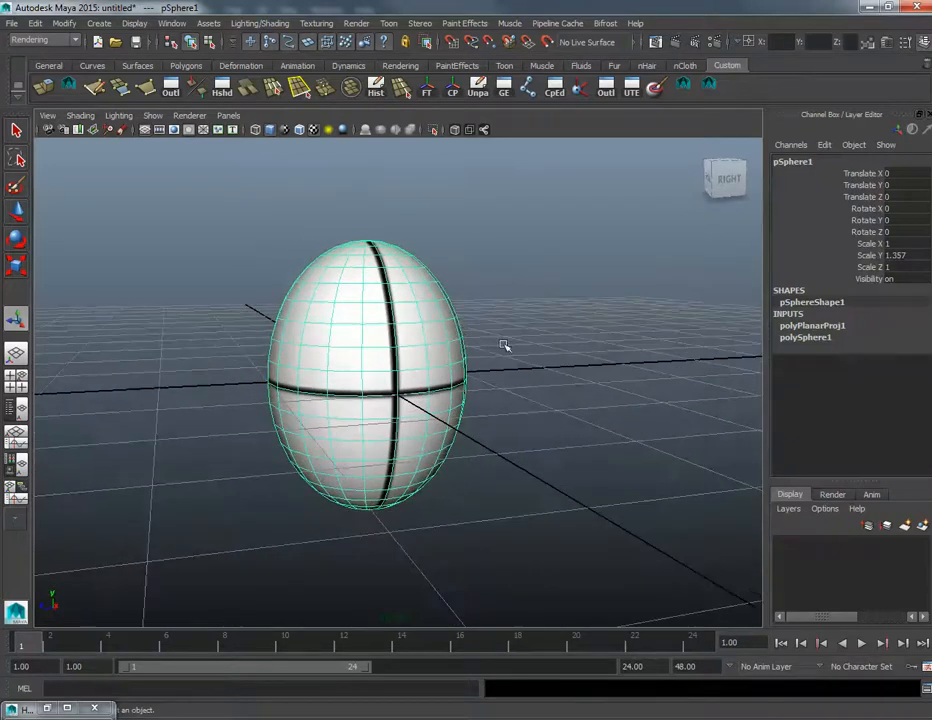
left_click(12, 23)
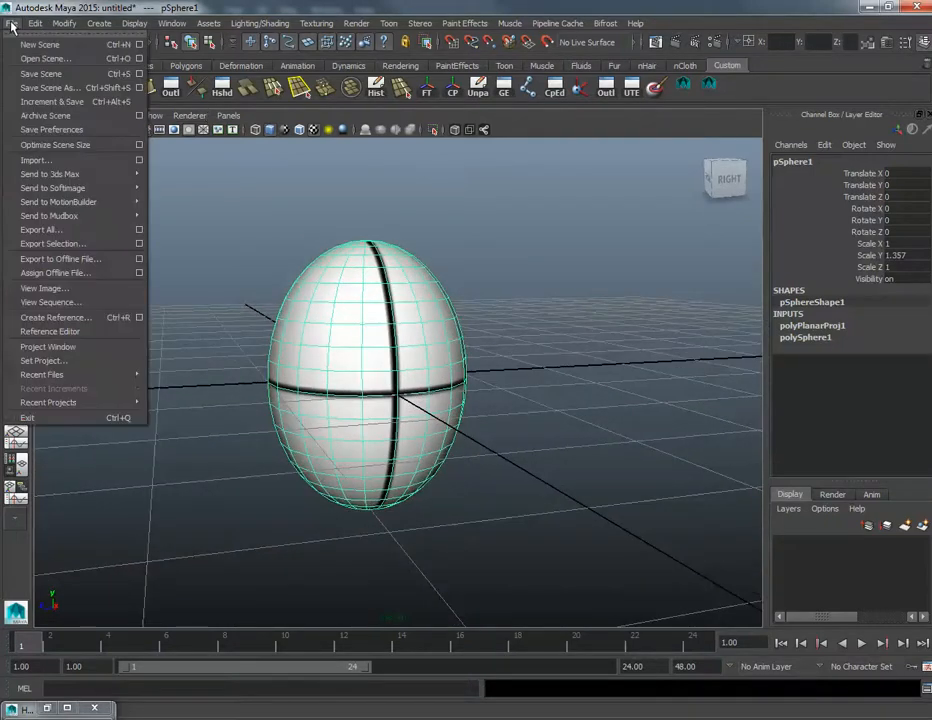
left_click(77, 249)
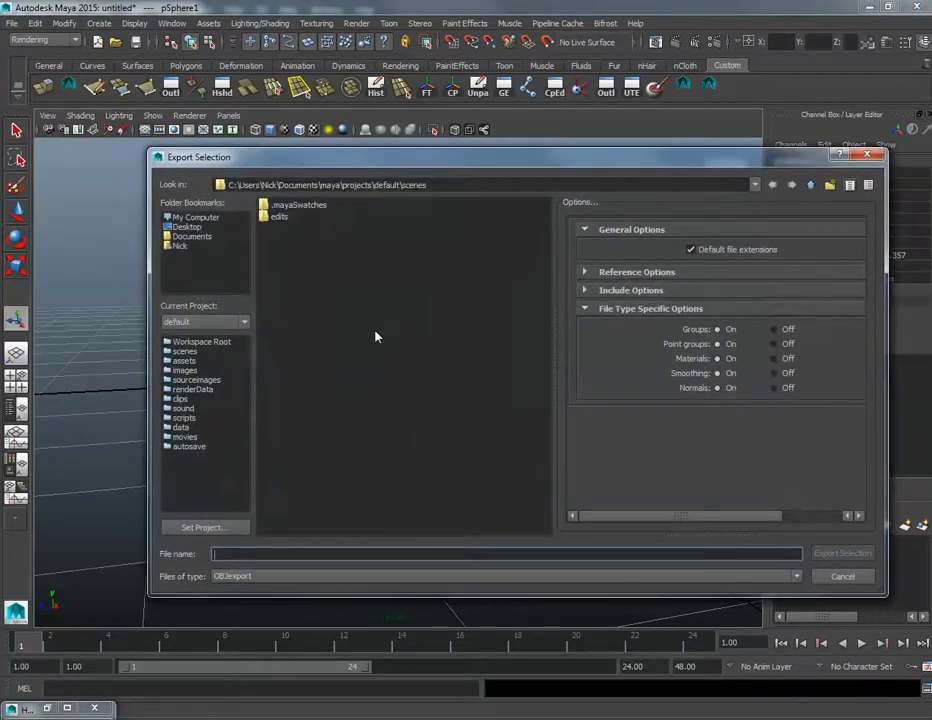
type("G:\\Lecture_4")
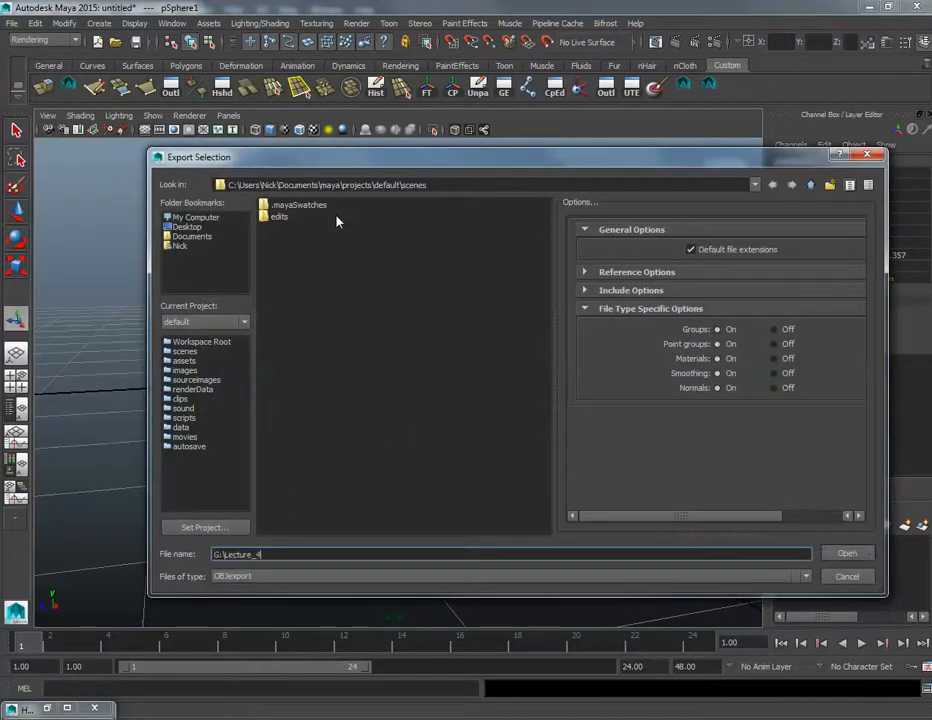
key("Return")
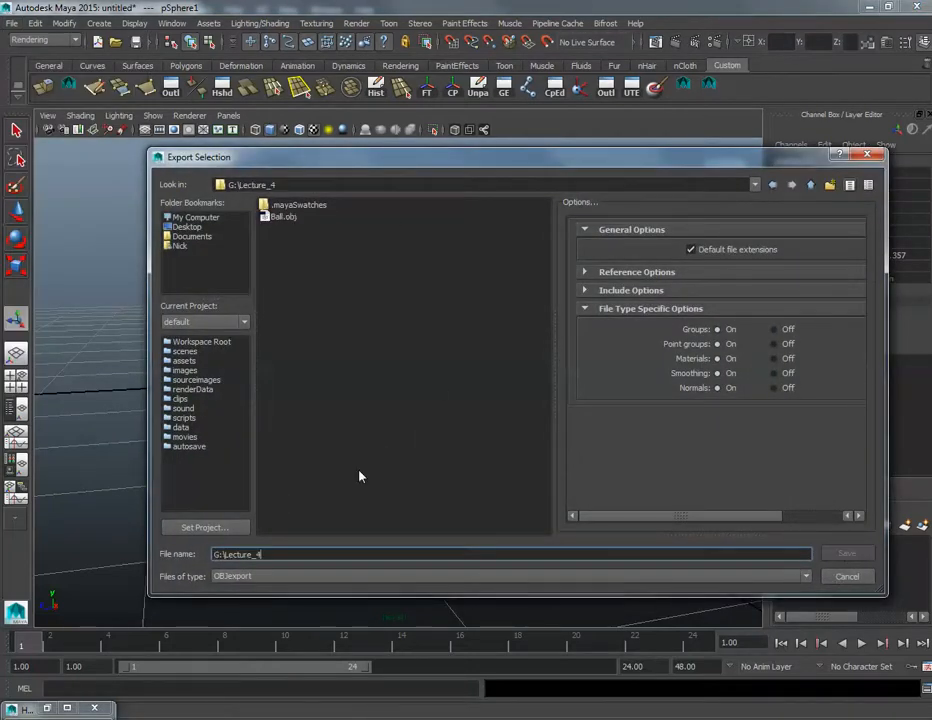
left_click(284, 217)
left_click(865, 556)
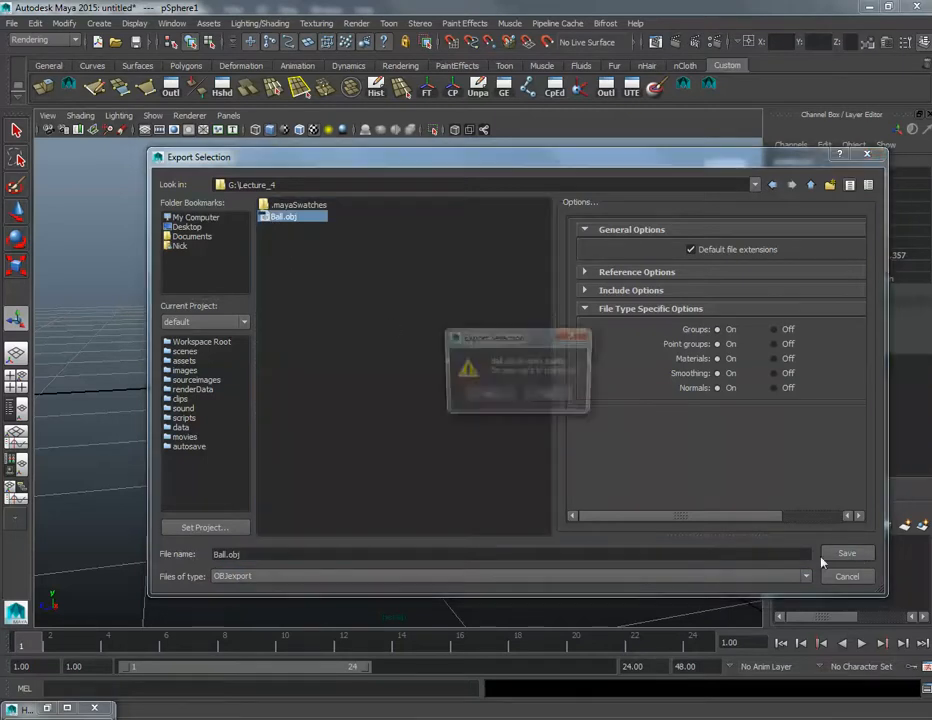
left_click(485, 396)
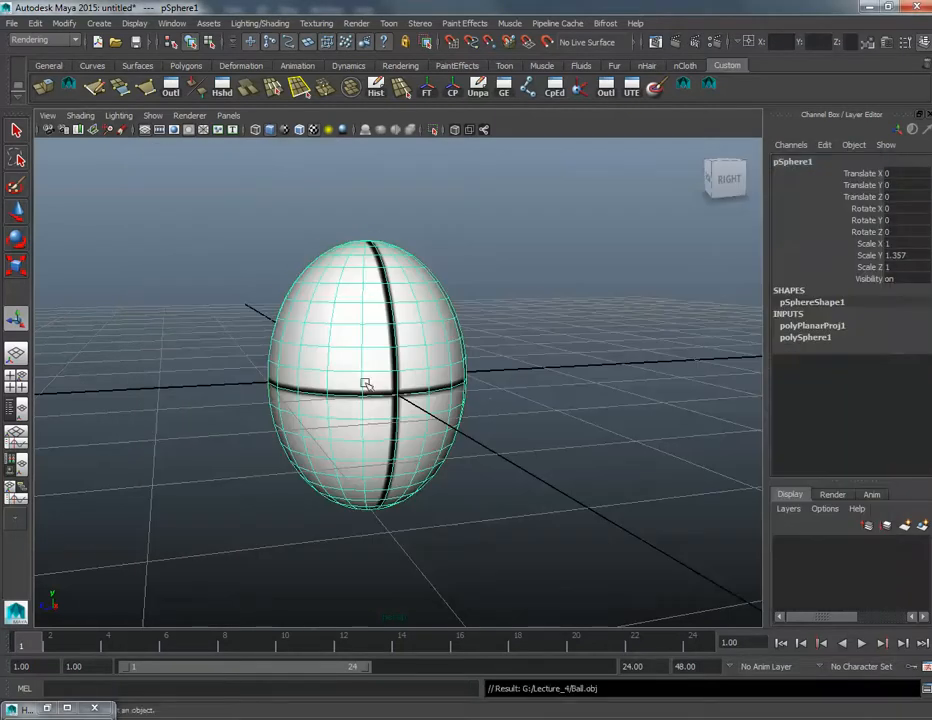
Step: Check the loaded state of the objExport.mll plug-in in the Plug-in Manager and close the manager
right_click_drag(362, 380, 393, 401, "alt")
left_click(172, 24)
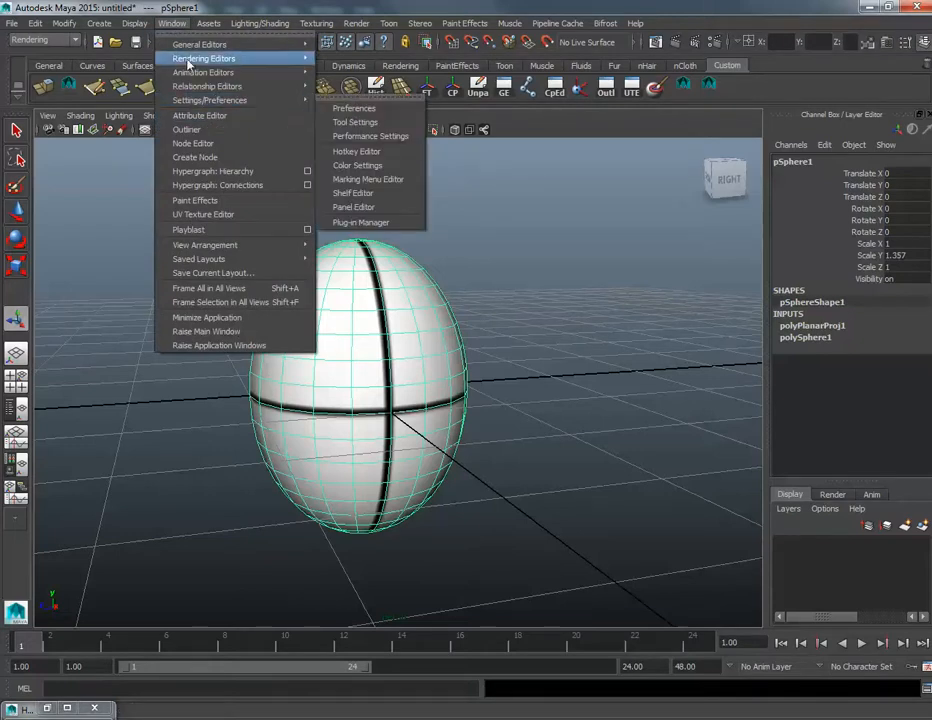
left_click(176, 22)
left_click(176, 22)
mouse_move(207, 104)
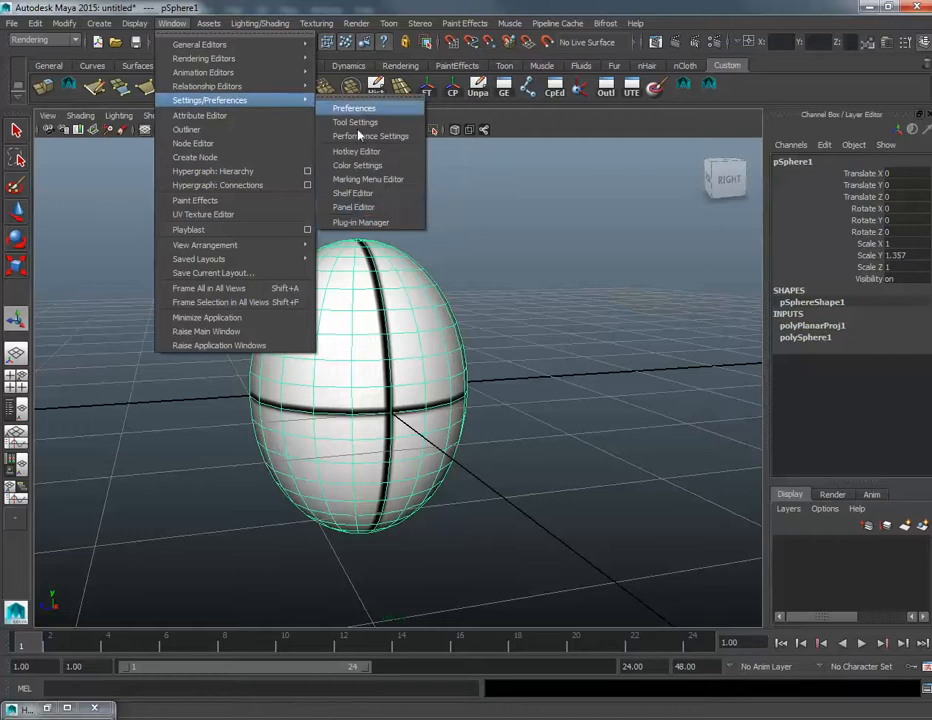
left_click(360, 224)
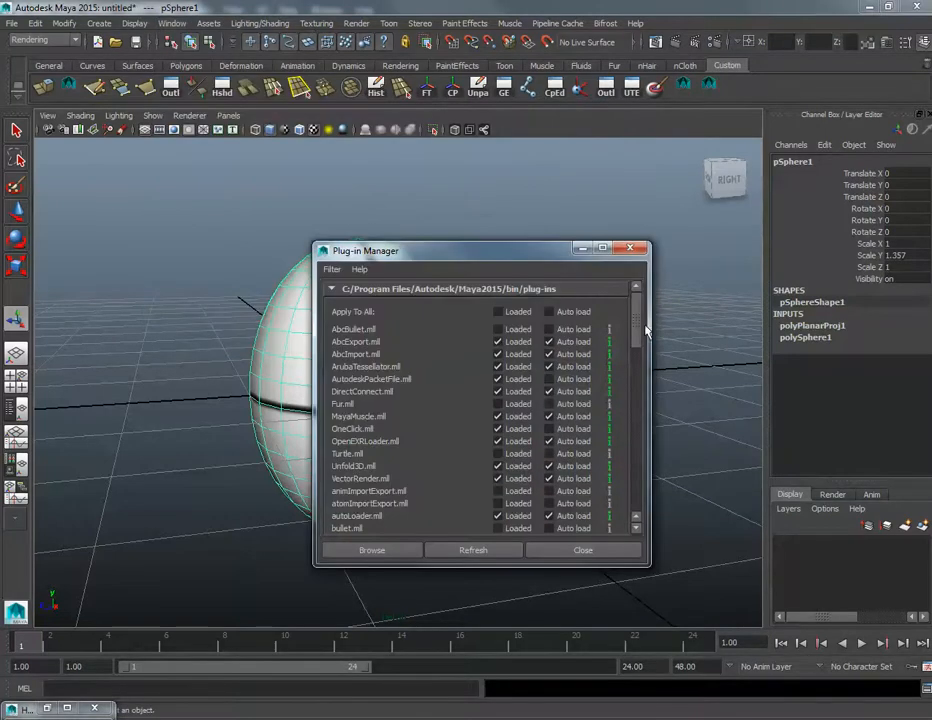
left_click_drag(636, 330, 649, 440)
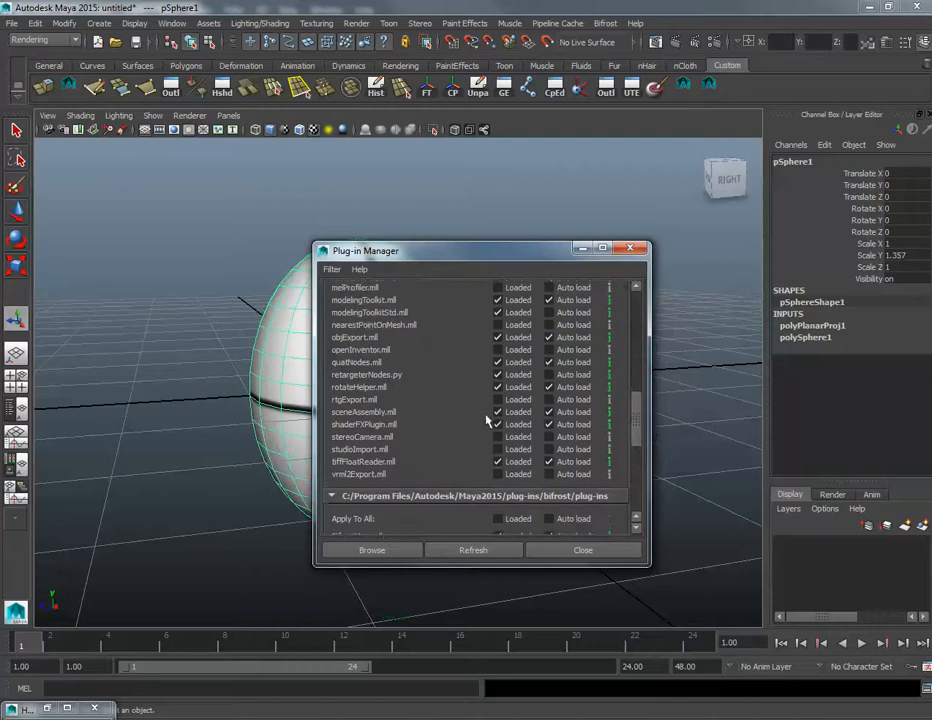
left_click(497, 337)
left_click(588, 551)
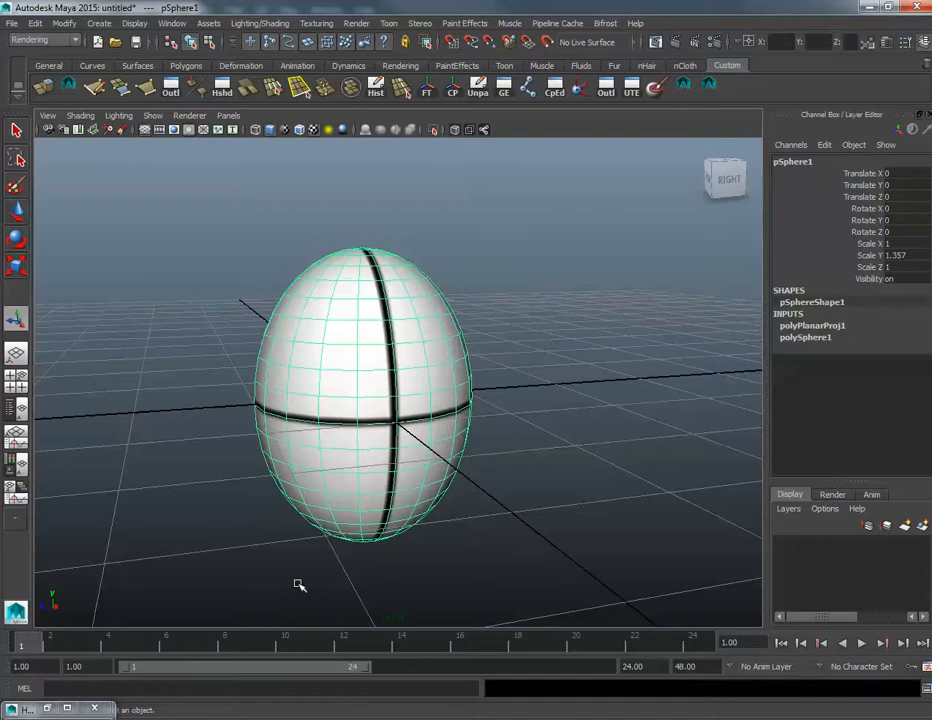
Step: Switch to Photoshop and create a new blank white document of 1024 × 1024 pixels
key("alt+Tab")
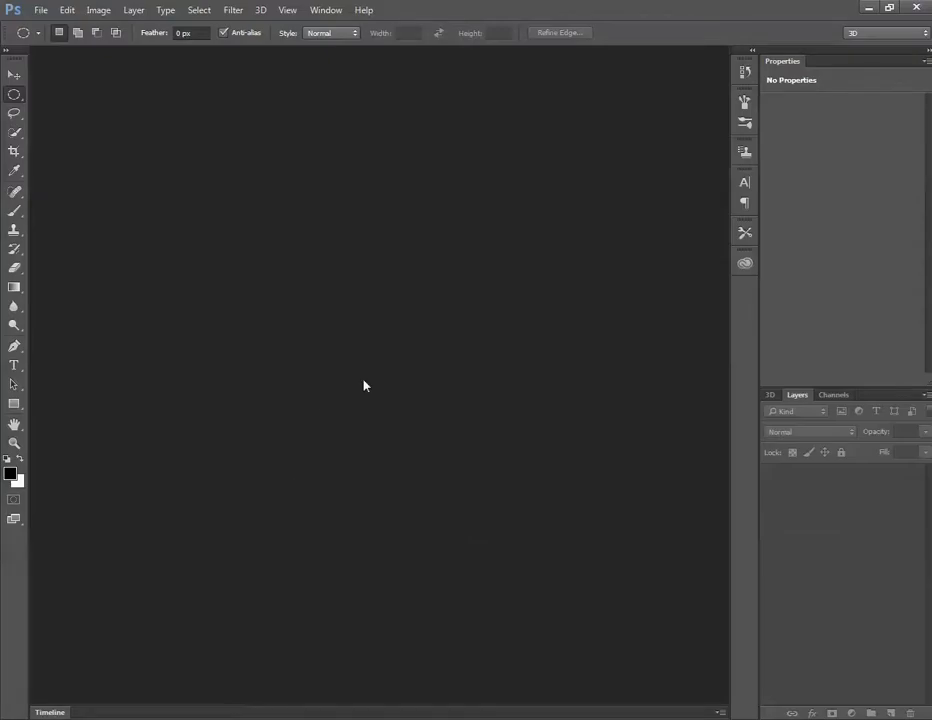
left_click(41, 11)
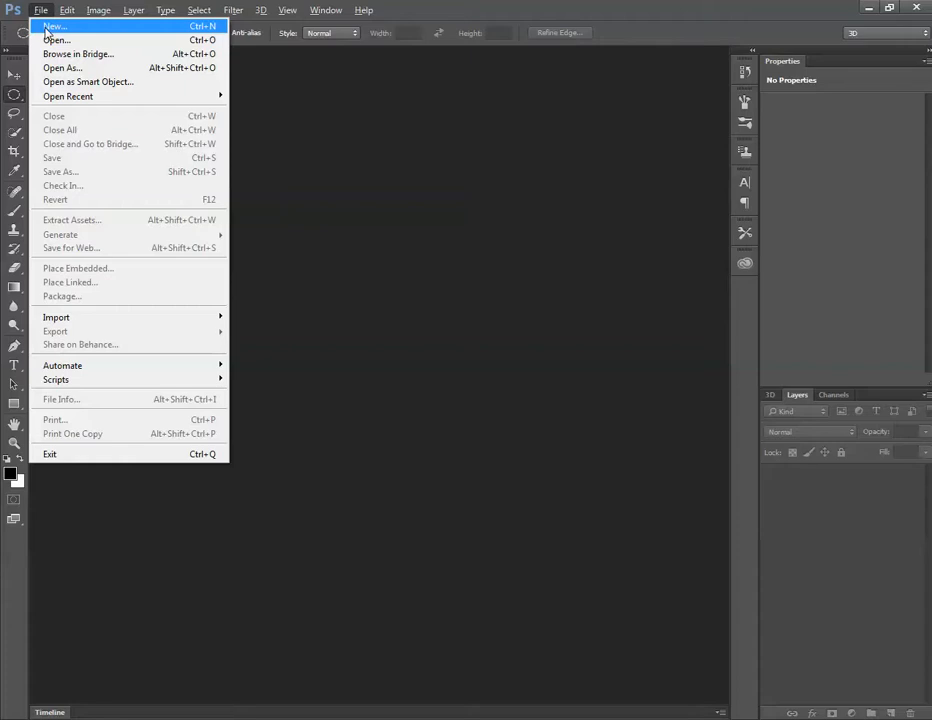
left_click(45, 32)
left_click(630, 177)
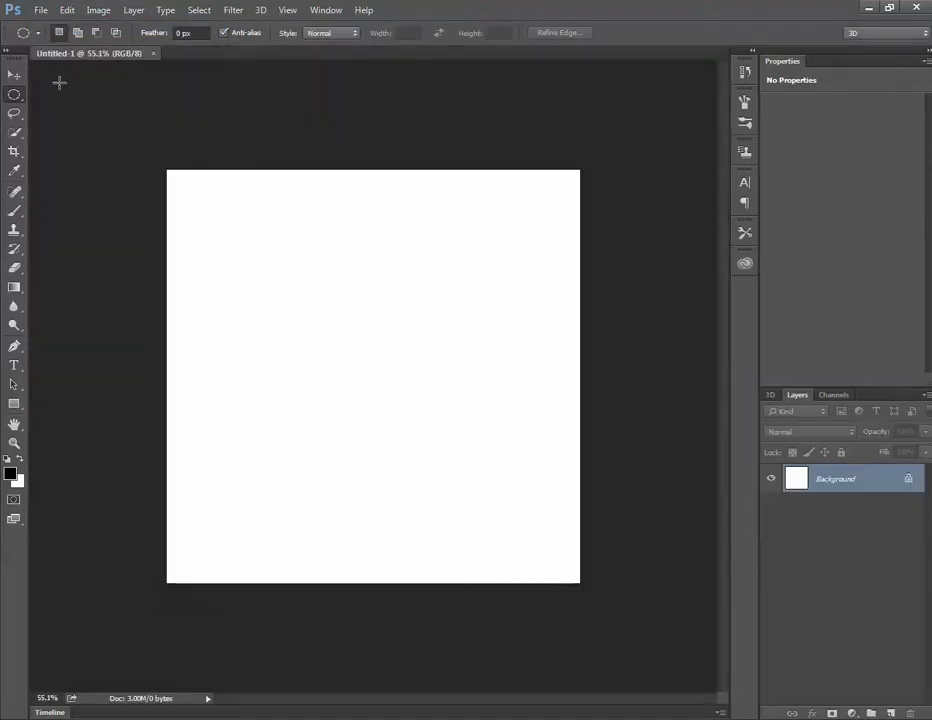
Step: Check the new document's pixel dimensions in the Image Size settings and close them without changes
key("alt+i")
key("a")
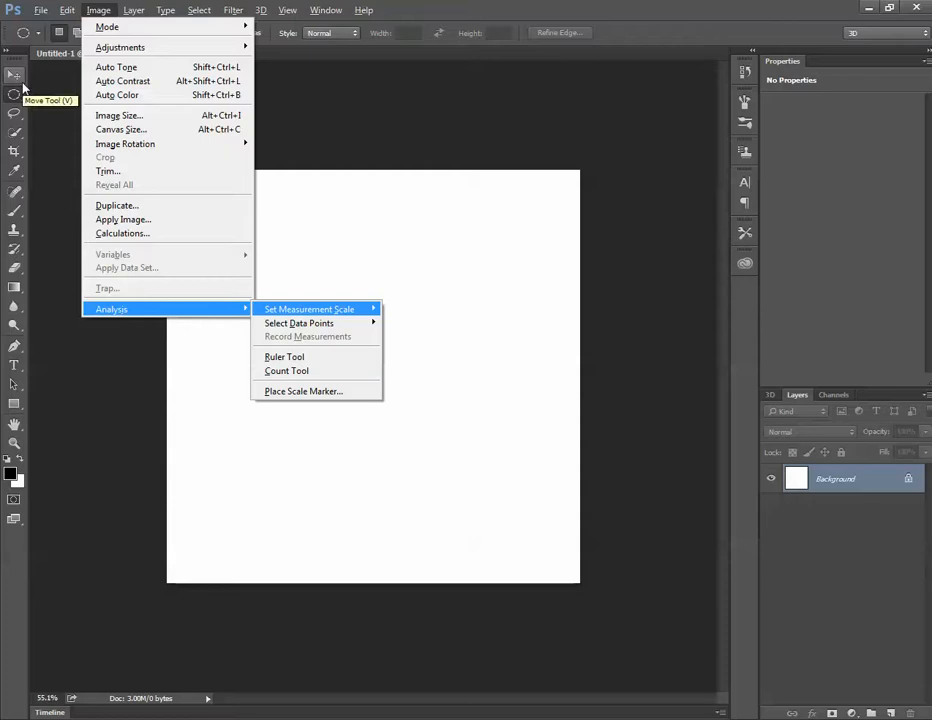
mouse_move(126, 14)
left_click(98, 11)
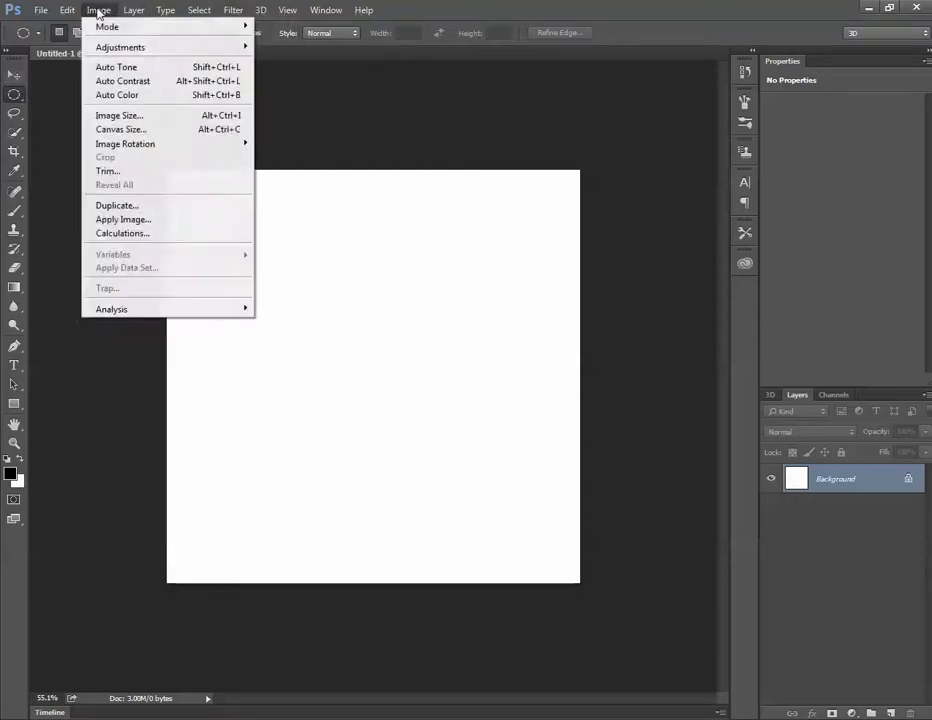
left_click(119, 115)
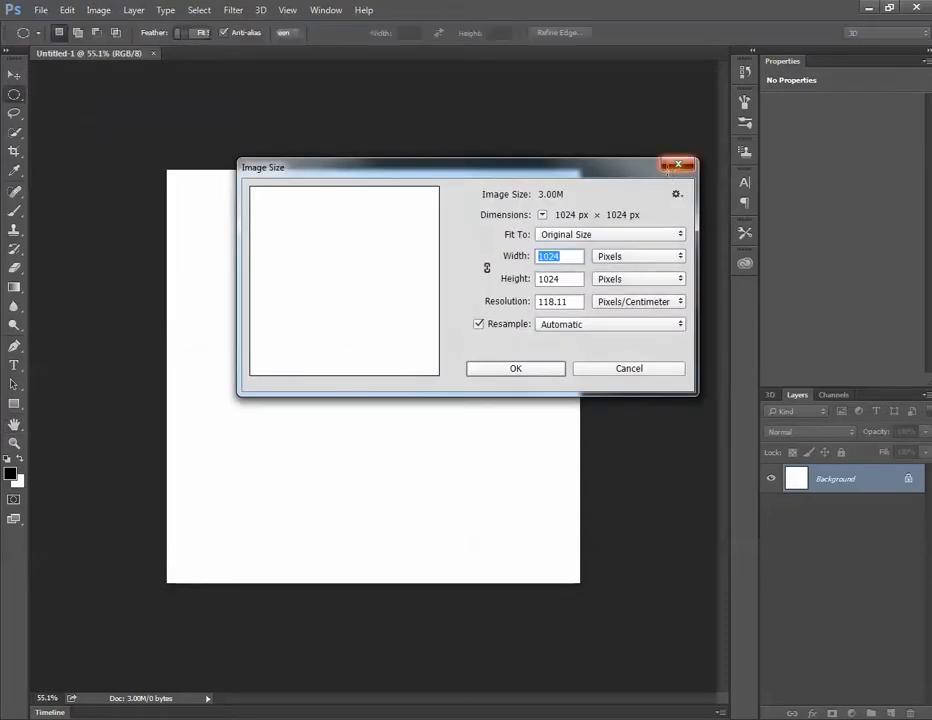
left_click(678, 164)
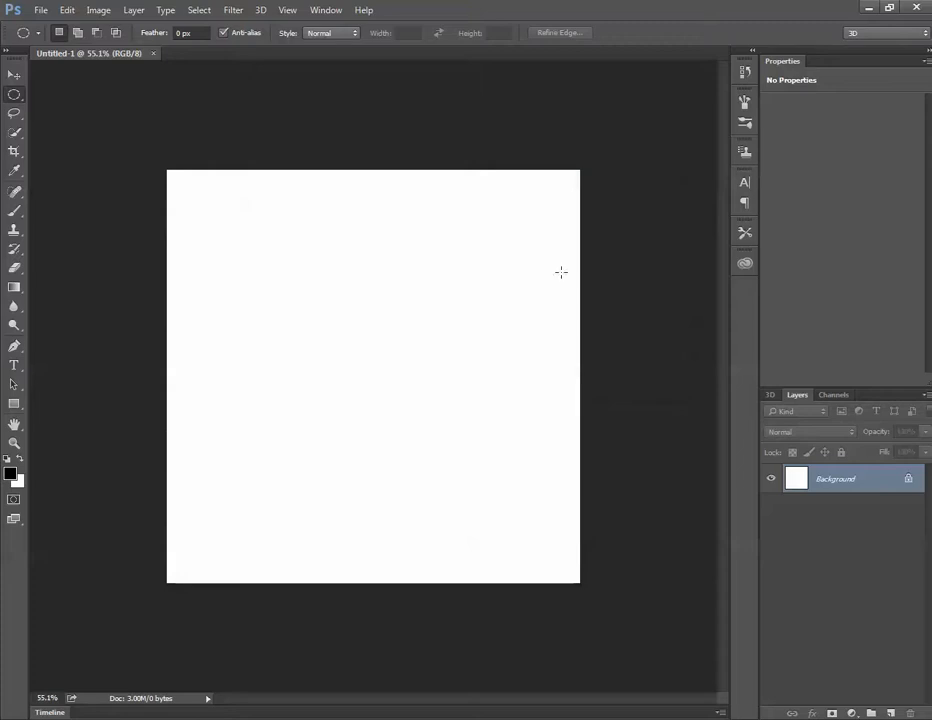
Step: Change the workspace to Essentials and return to the 3D workspace
left_click(880, 34)
left_click(880, 37)
left_click(878, 37)
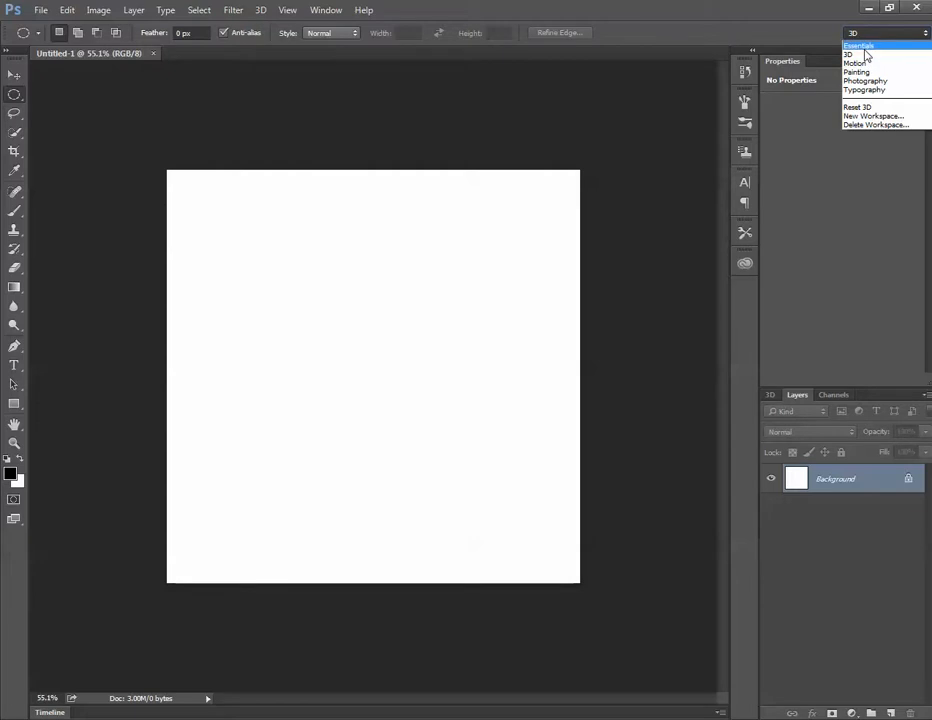
left_click(862, 46)
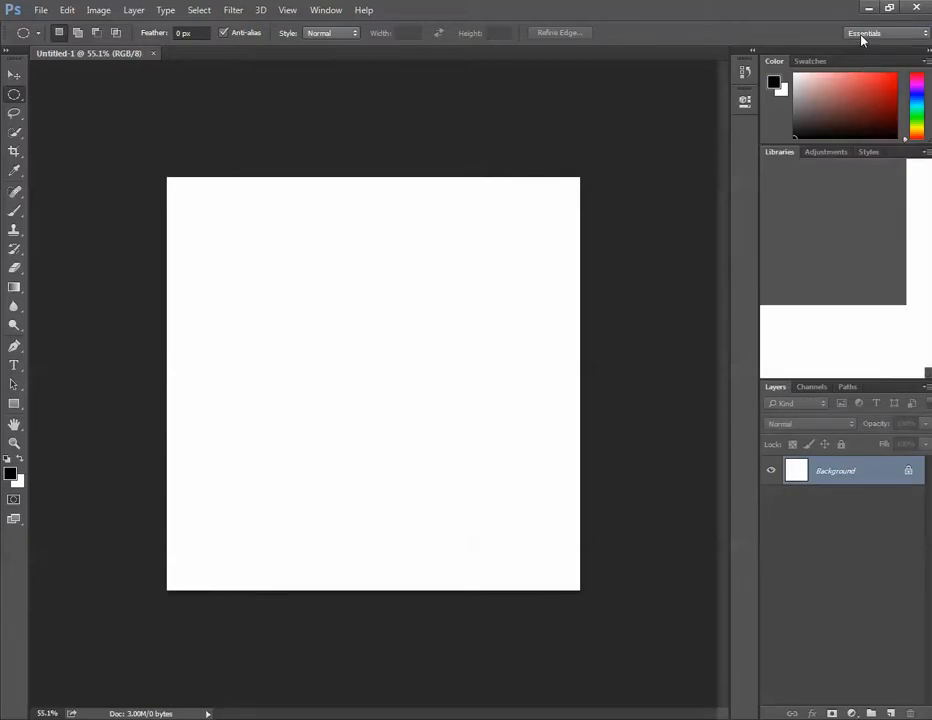
left_click(862, 37)
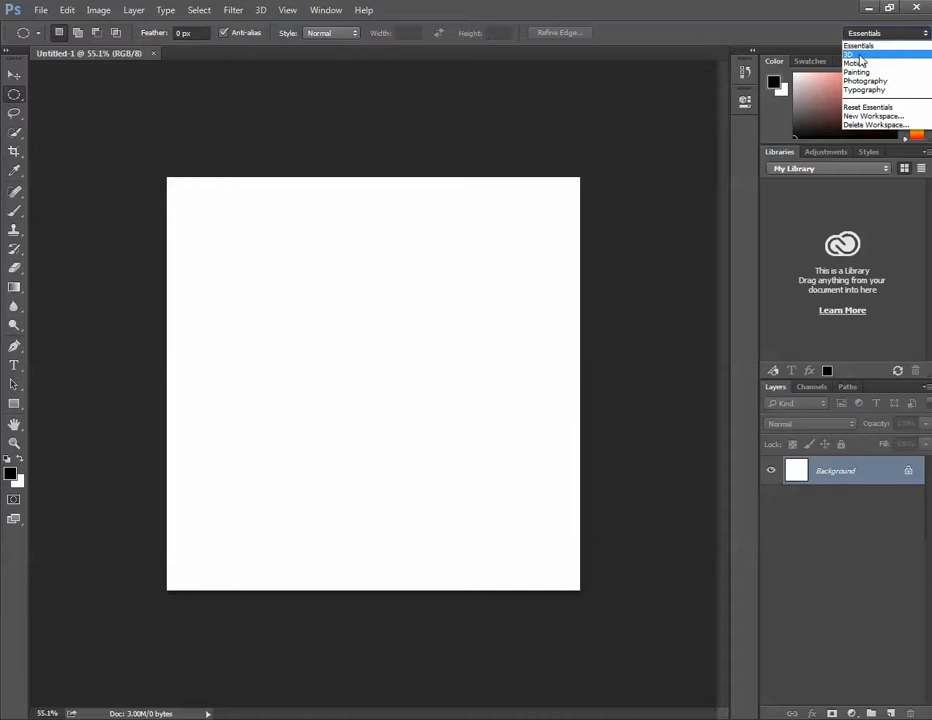
left_click(859, 55)
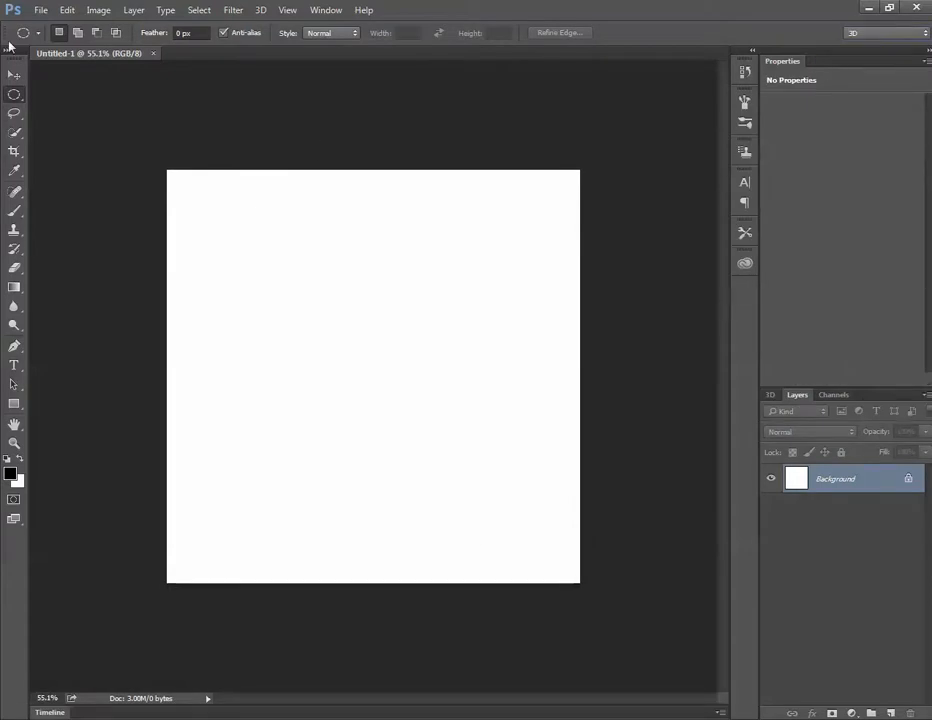
Step: Import the Wavefront OBJ file Ball from Lecture_4 as a new 3D layer in millimetres, and orbit the 3D camera to an angled view
left_click(44, 11)
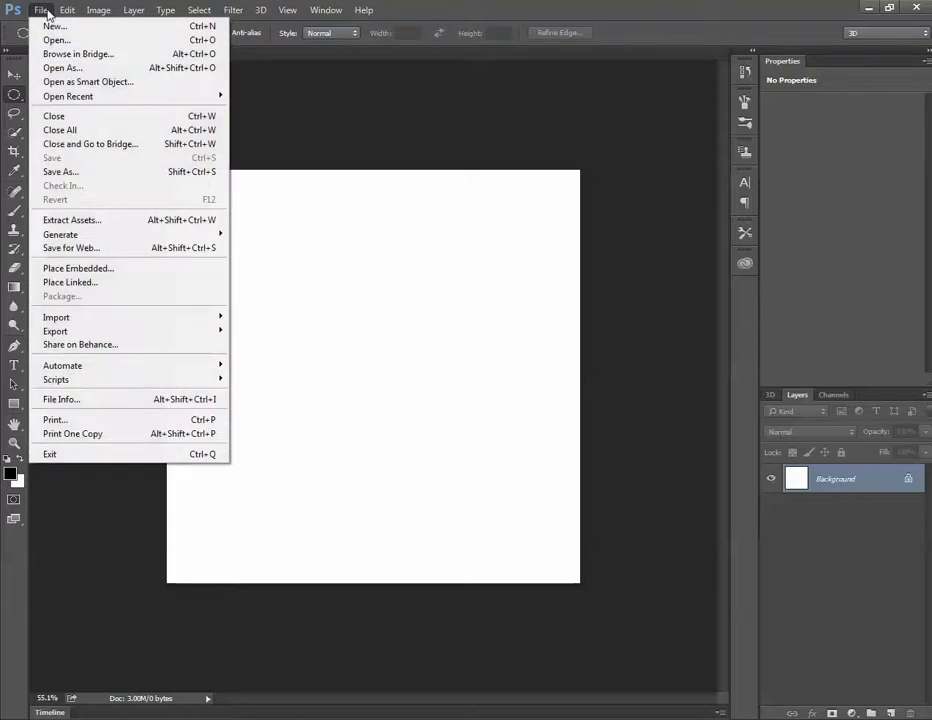
mouse_move(260, 9)
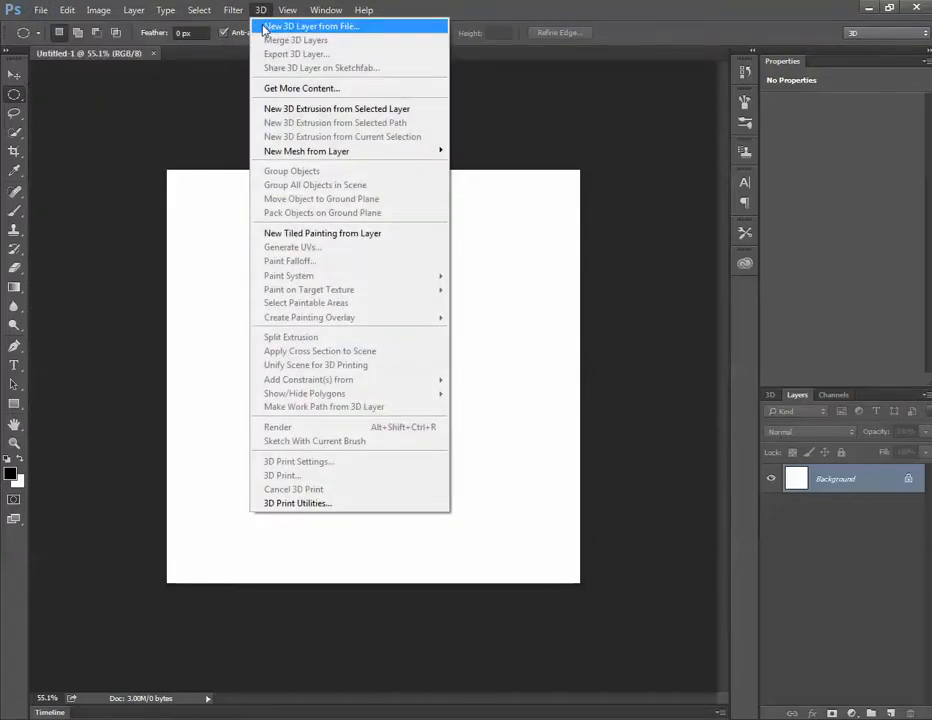
left_click(265, 27)
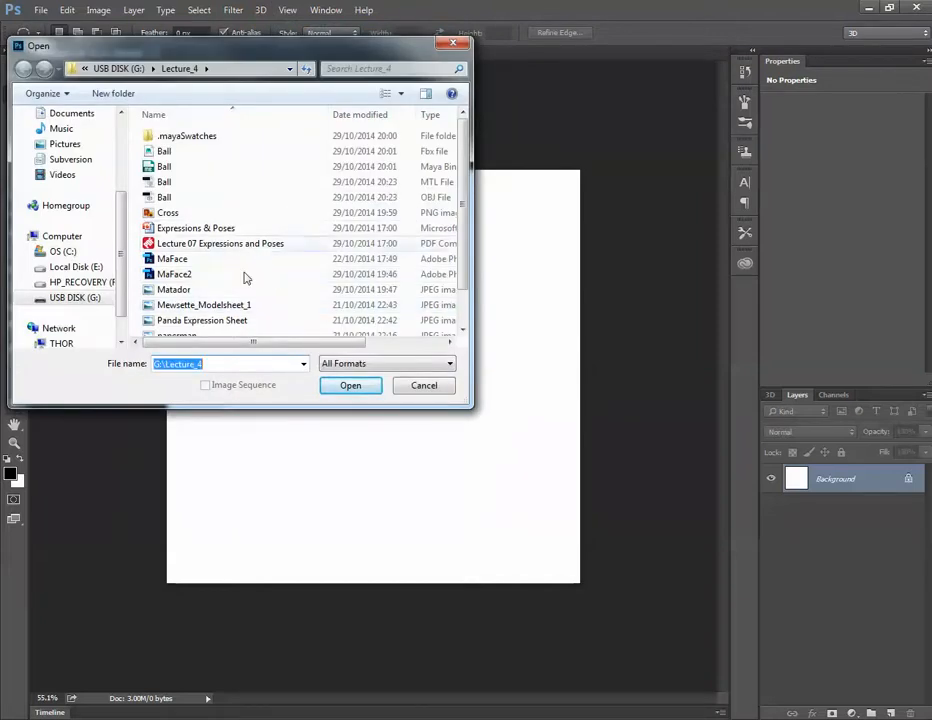
left_click(303, 364)
left_click(366, 364)
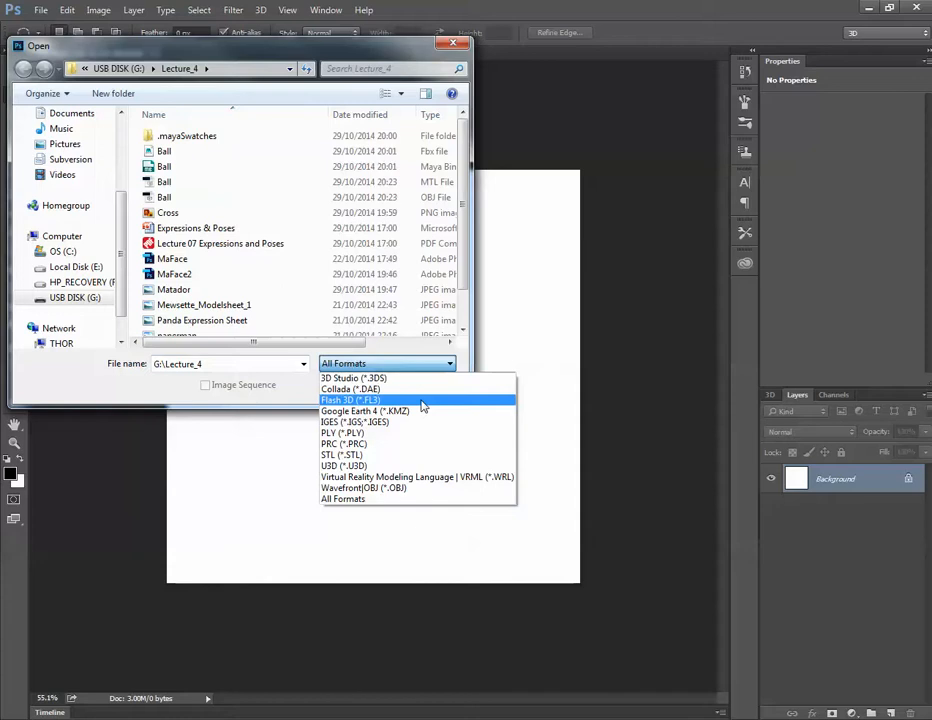
left_click(406, 489)
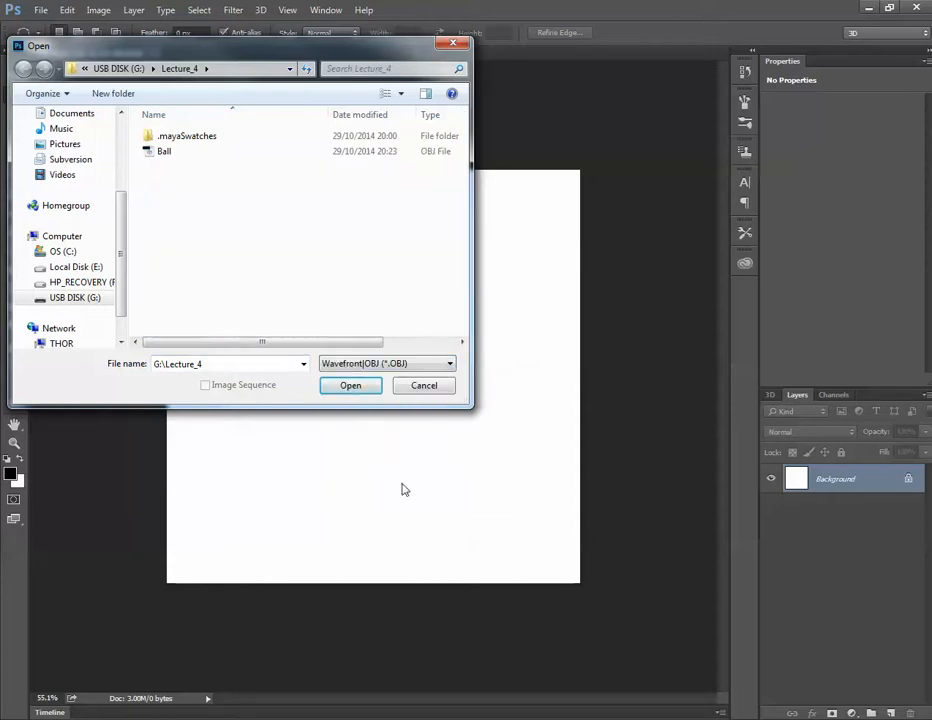
left_click(158, 153)
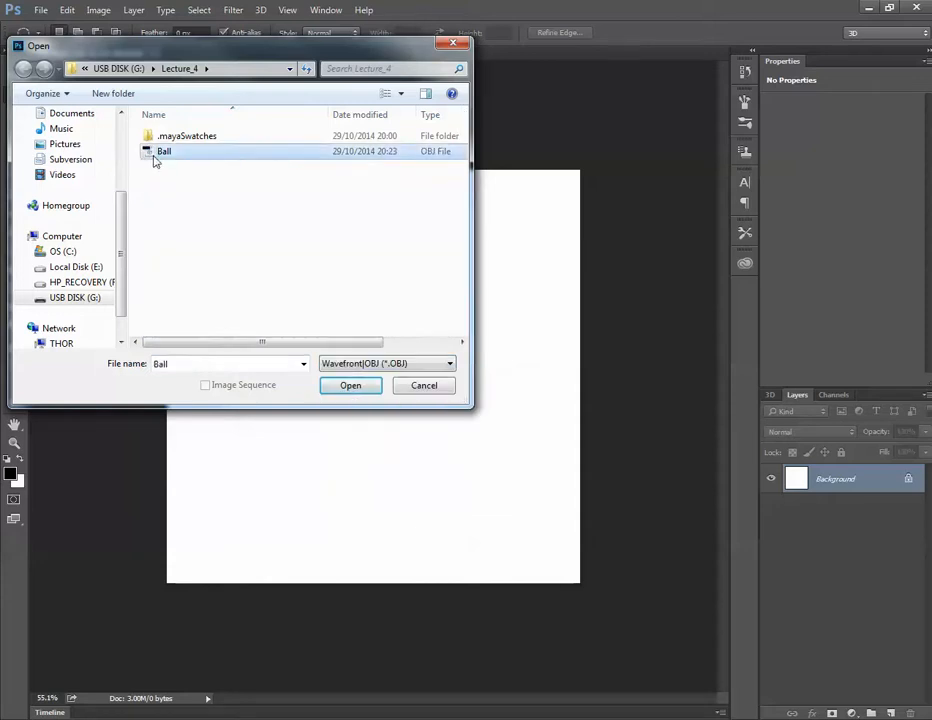
left_click(348, 386)
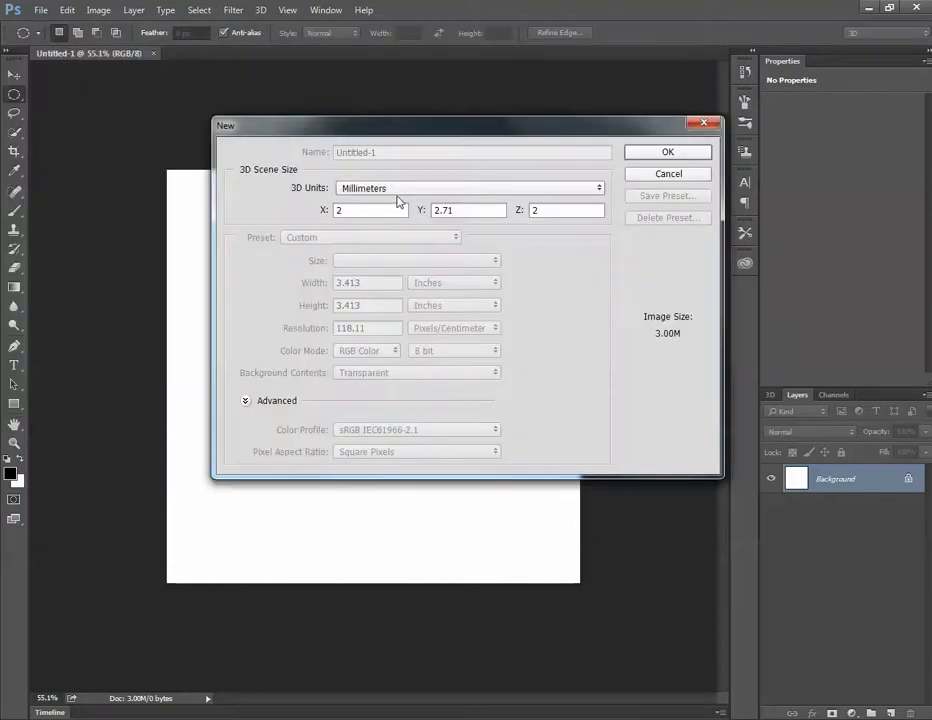
left_click(669, 152)
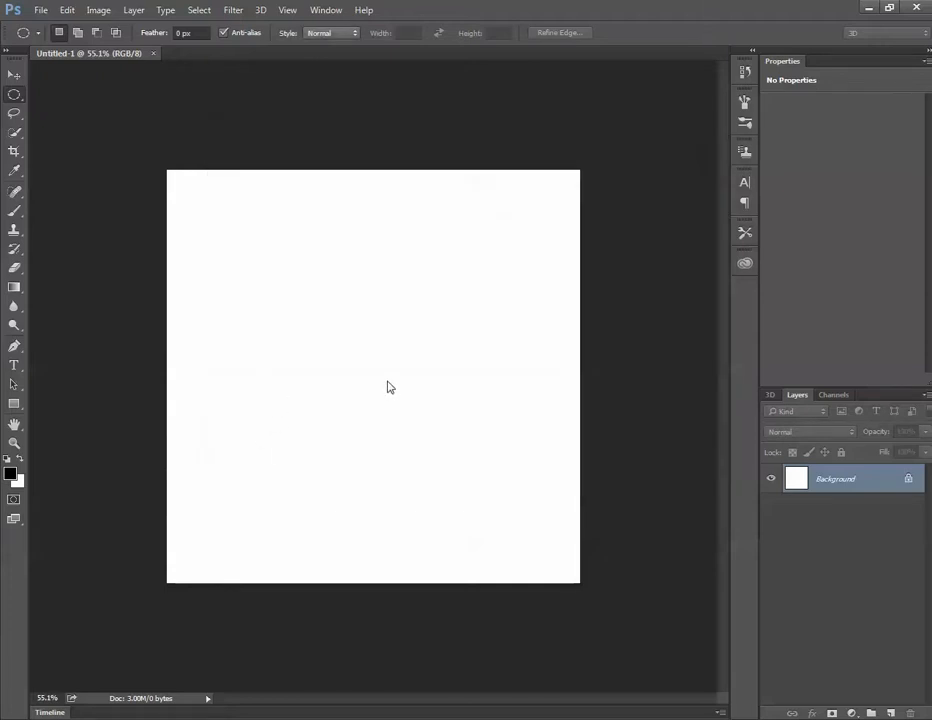
key("v")
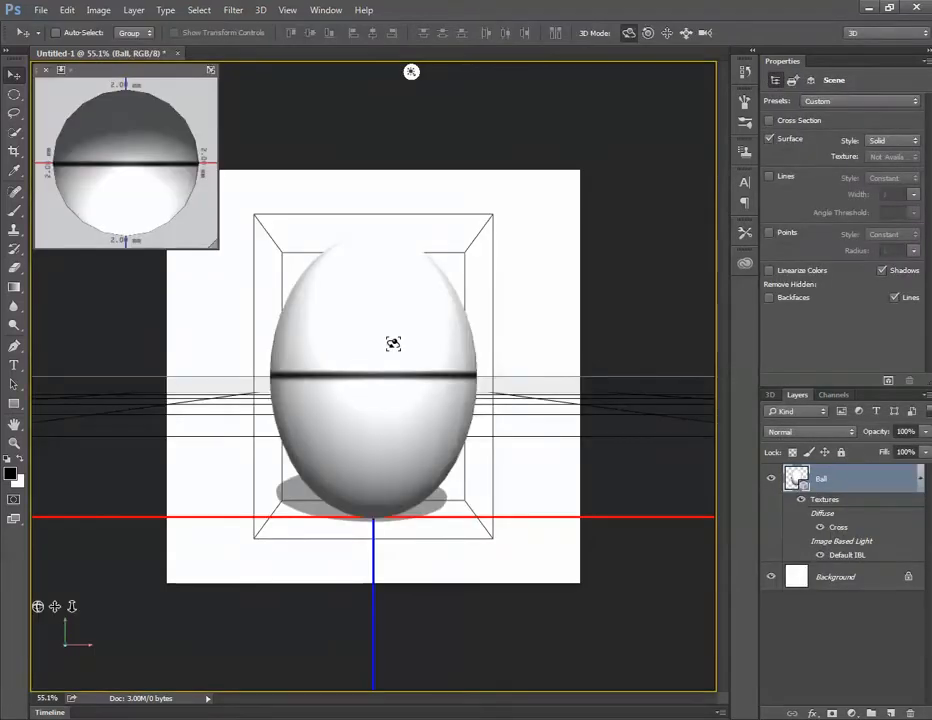
mouse_move(223, 308)
left_mouse_down()
mouse_move(233, 314)
mouse_move(222, 315)
left_mouse_up()
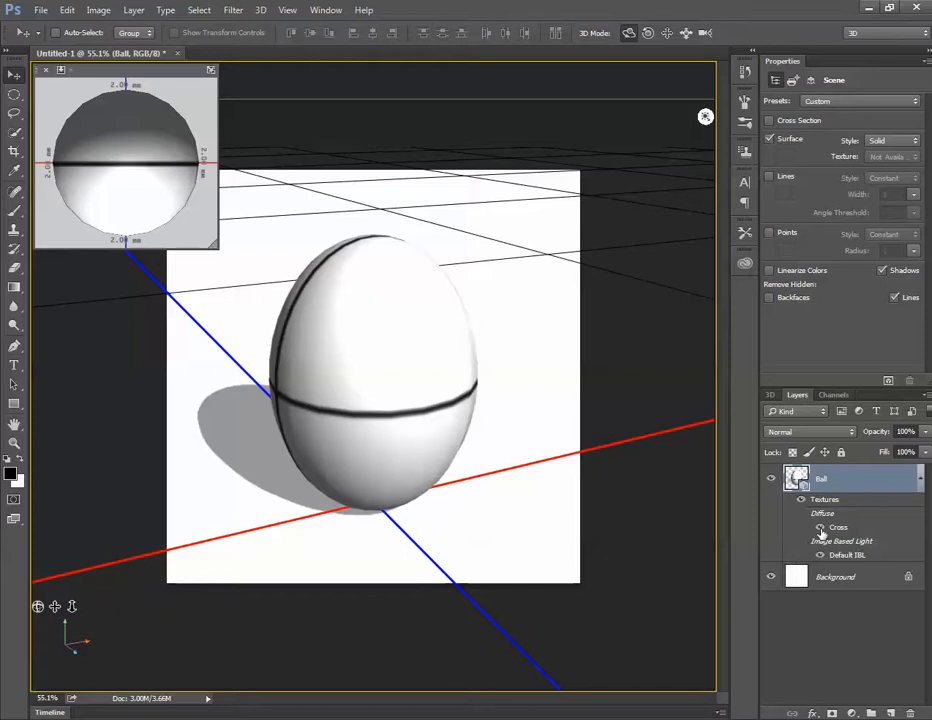
Step: Toggle the visibility of the Ball layer's Cross diffuse texture to compare the model with and without it
left_click(820, 528)
left_click(820, 528)
left_click(820, 528)
left_click(820, 528)
left_click(821, 526)
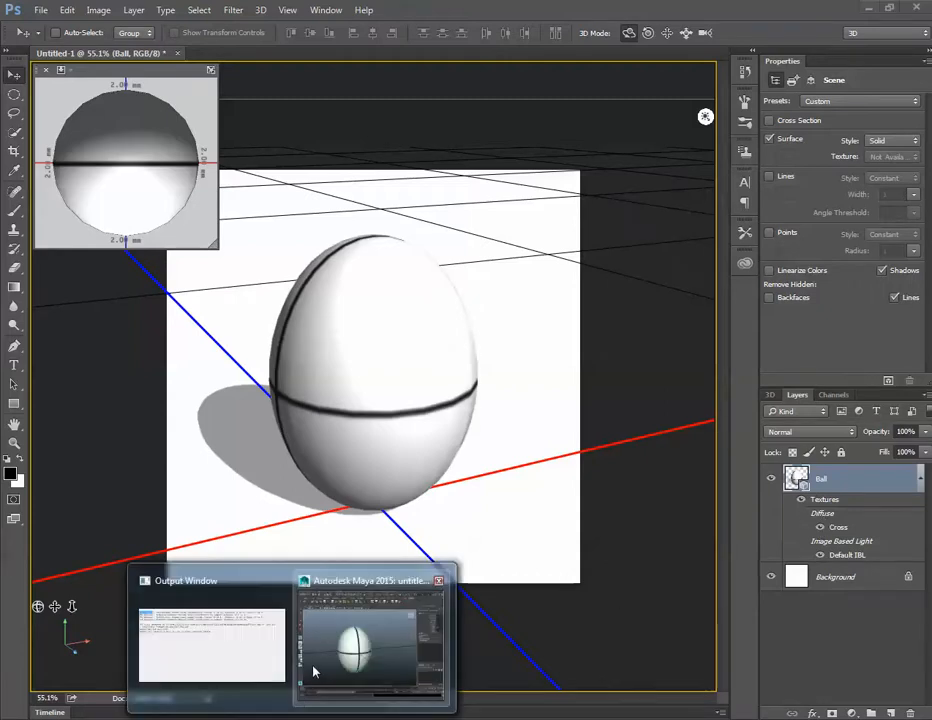
Step: Switch to Maya and check which image file feeds the colour of the lambert2 material
left_click(312, 668)
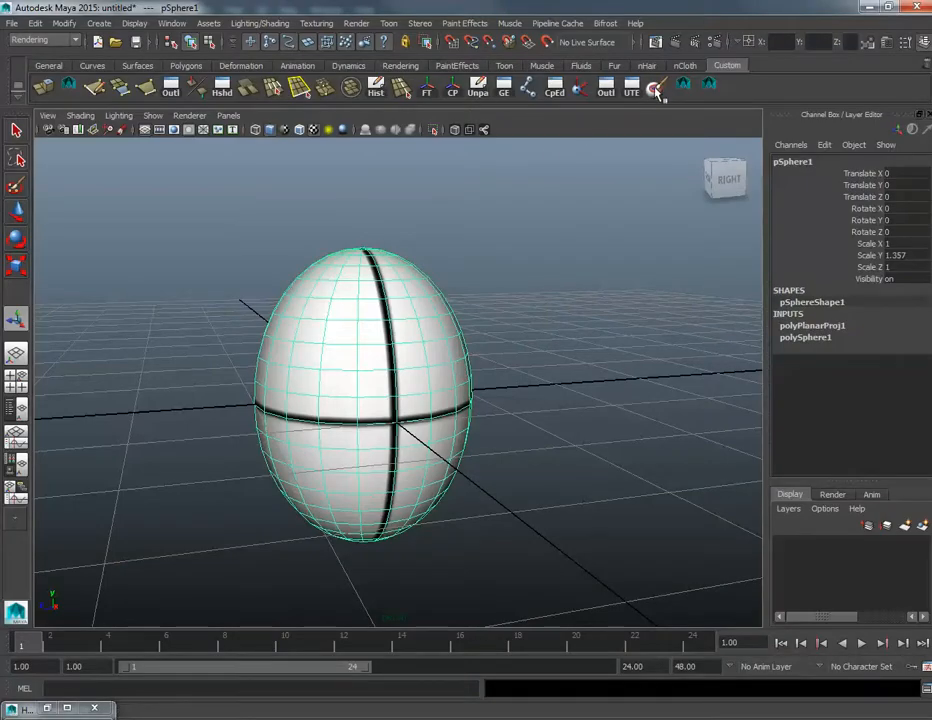
left_click(222, 91)
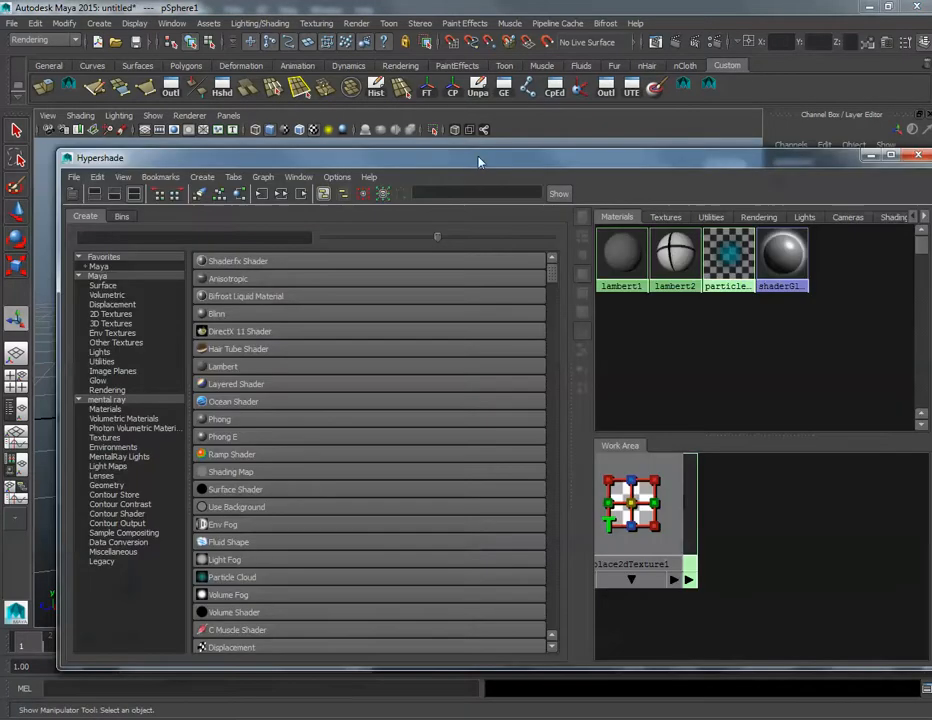
left_click(676, 272)
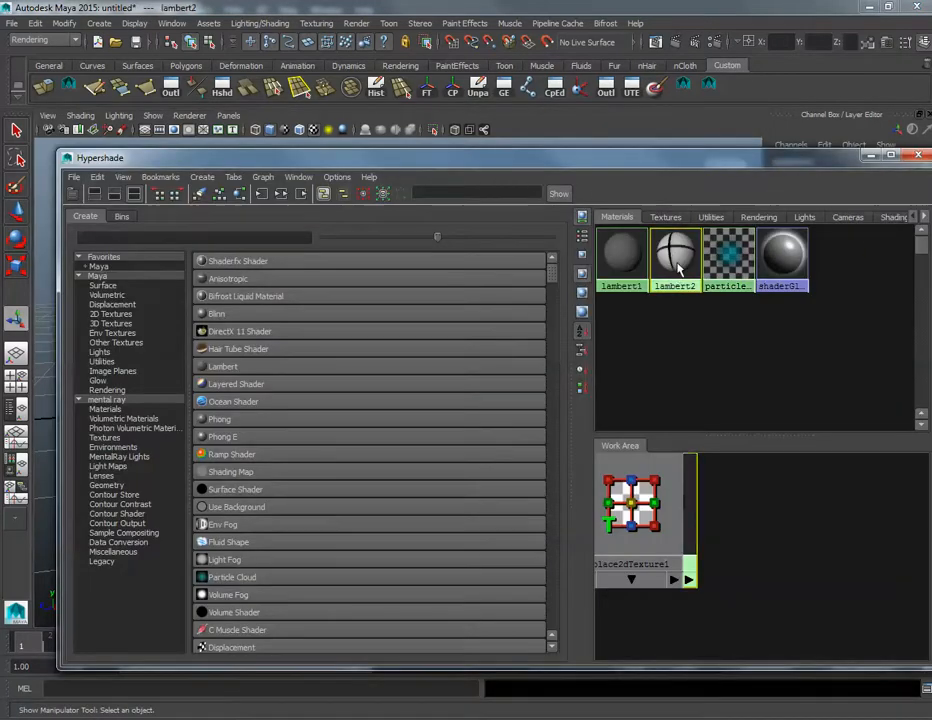
left_click(870, 156)
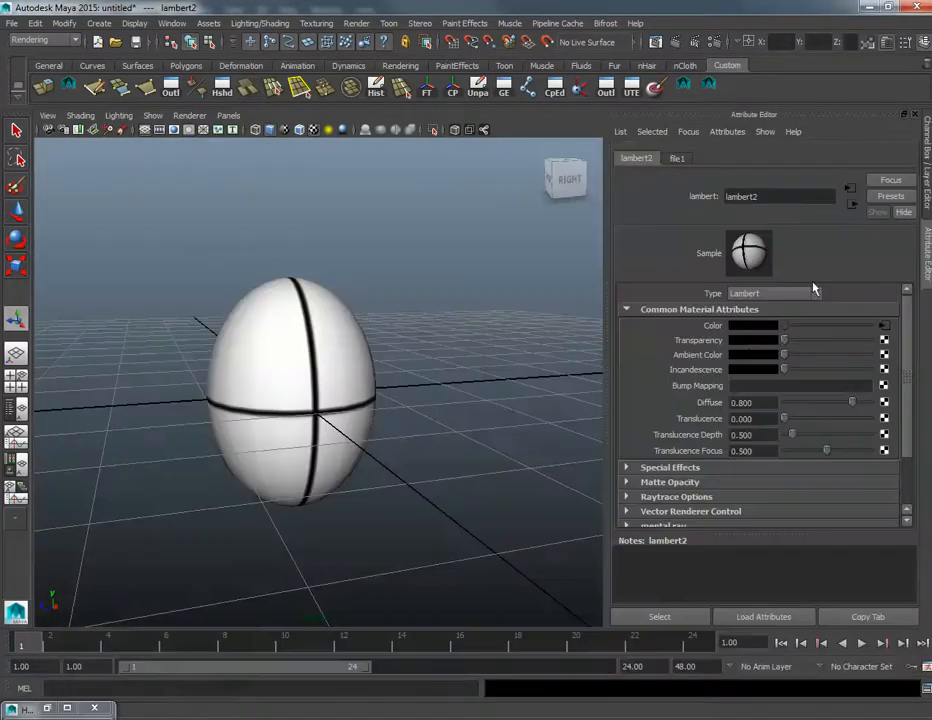
left_click(884, 327)
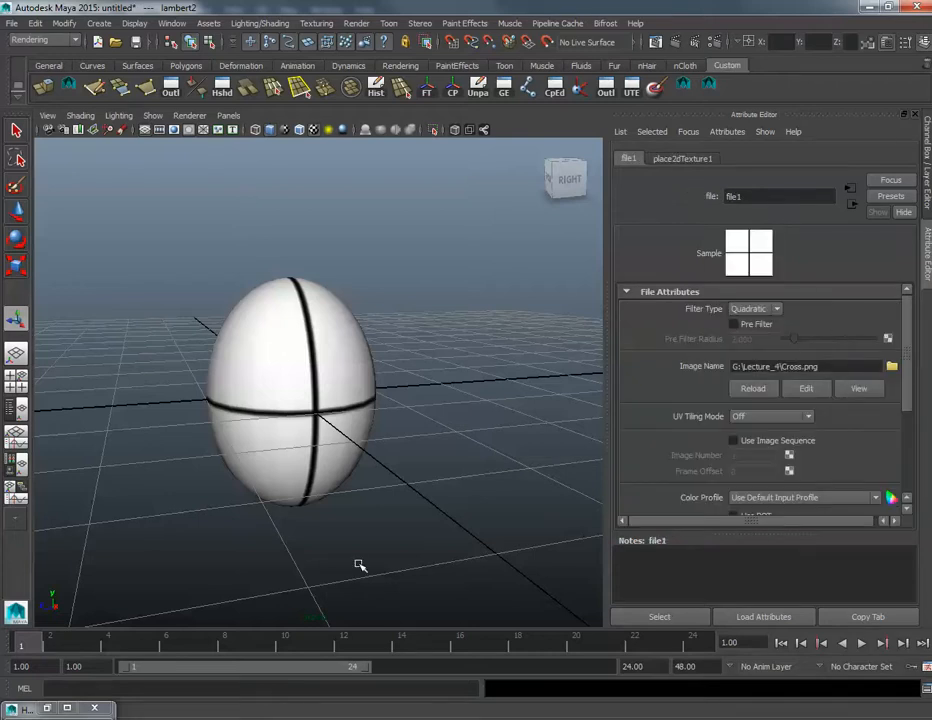
mouse_move(291, 718)
left_click_drag(782, 366, 843, 366)
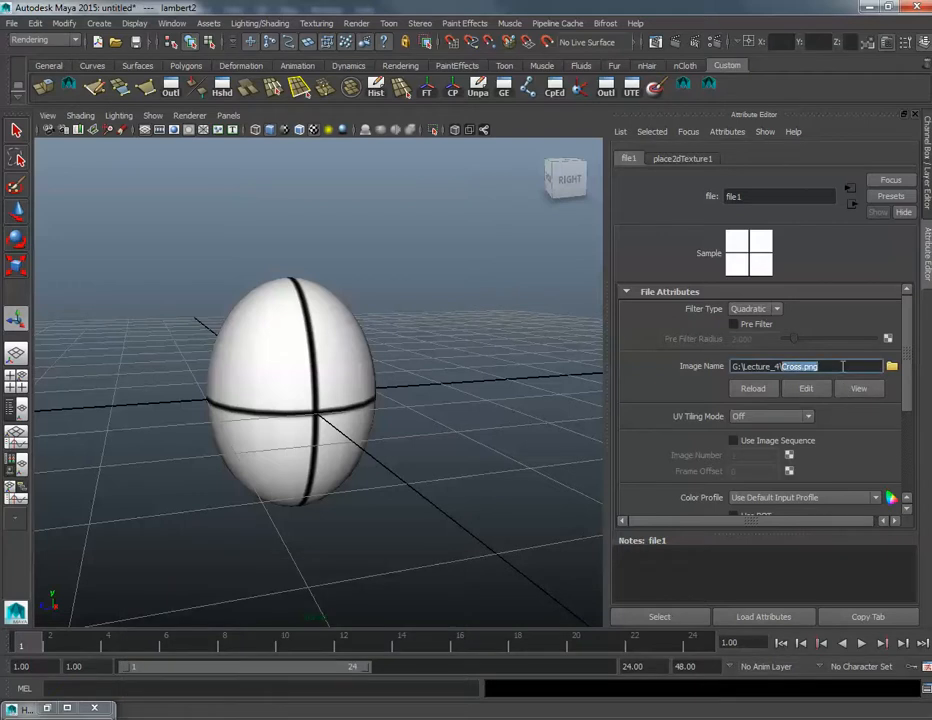
Step: Return to Photoshop and toggle the visibility of the Ball layer's textures and of the whole Ball layer
mouse_move(290, 712)
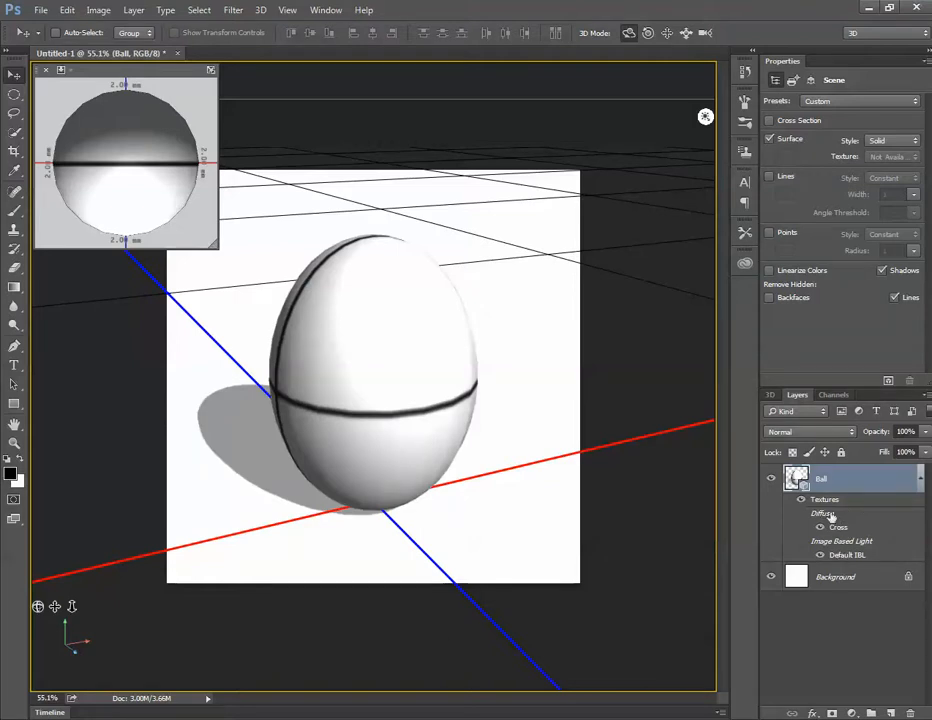
left_click(801, 500)
left_click(802, 500)
left_click(771, 481)
left_click(772, 481)
left_click(771, 481)
left_click(771, 481)
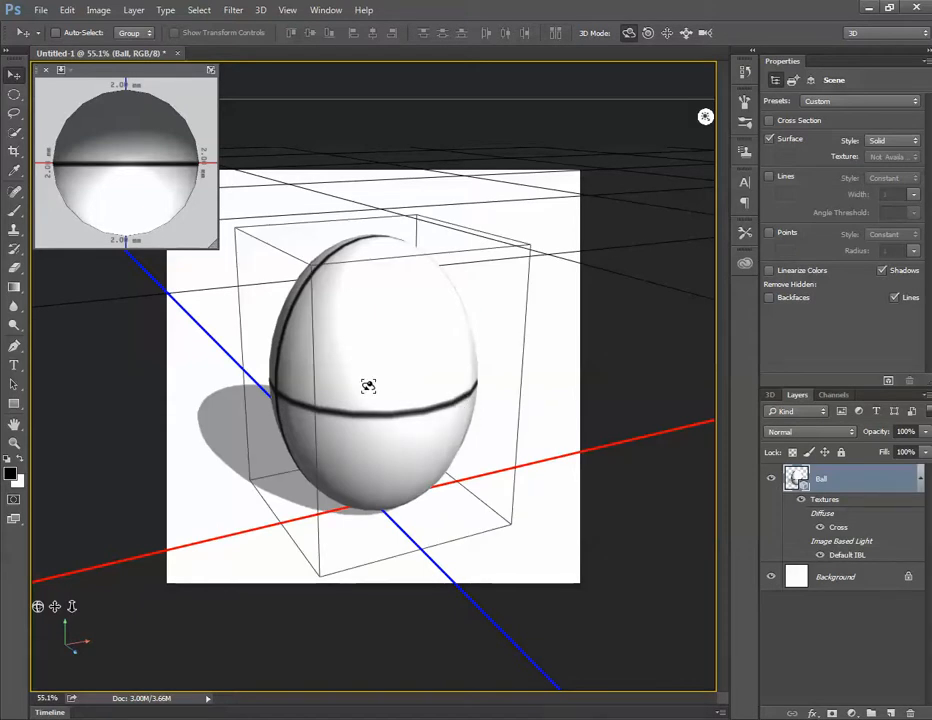
Step: Orbit the 3D camera around the egg, and try panning and dollying it
mouse_move(368, 386)
left_mouse_down()
mouse_move(445, 389)
mouse_move(381, 391)
mouse_move(380, 372)
mouse_move(368, 381)
mouse_move(391, 387)
mouse_move(377, 364)
mouse_move(385, 387)
mouse_move(395, 339)
mouse_move(391, 391)
mouse_move(399, 394)
mouse_move(381, 385)
left_mouse_up()
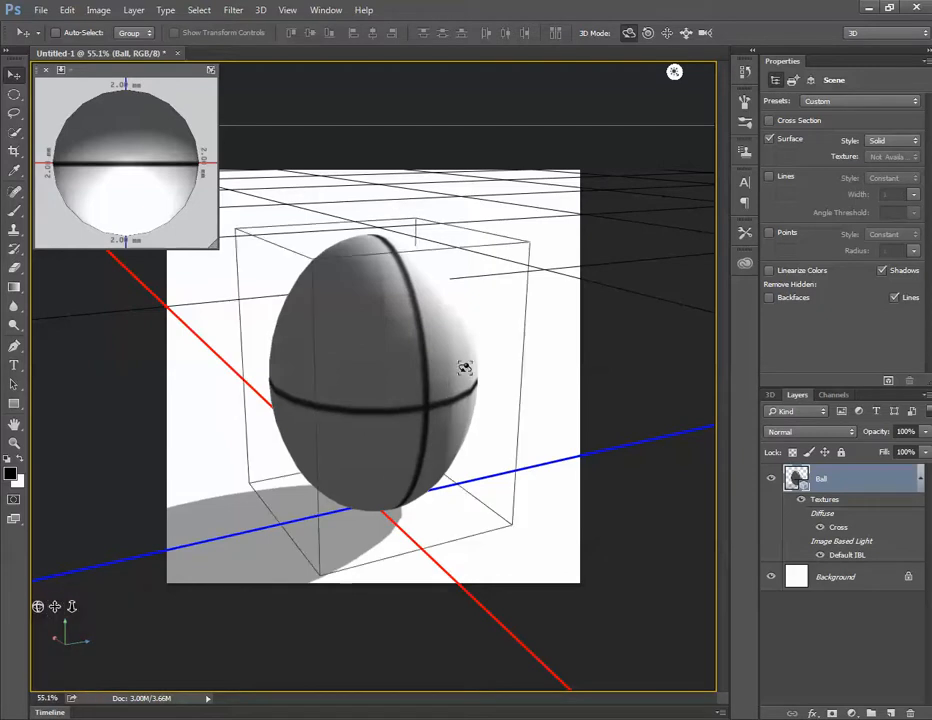
mouse_move(436, 367)
left_mouse_down()
mouse_move(421, 376)
mouse_move(432, 372)
left_mouse_up()
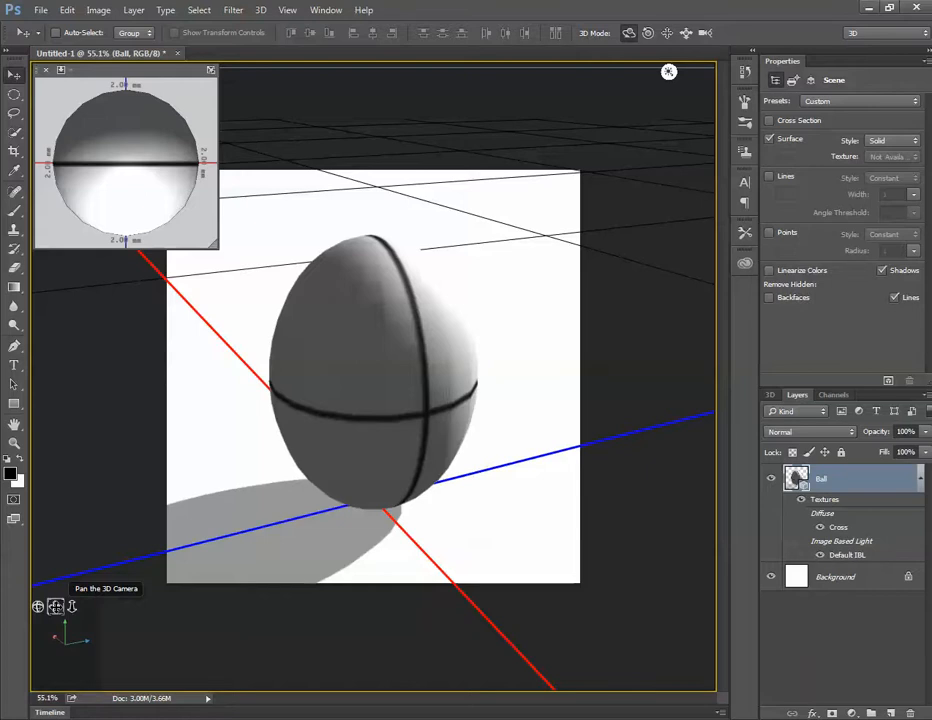
mouse_move(55, 606)
left_mouse_down()
mouse_move(73, 602)
mouse_move(80, 576)
mouse_move(73, 605)
left_mouse_up()
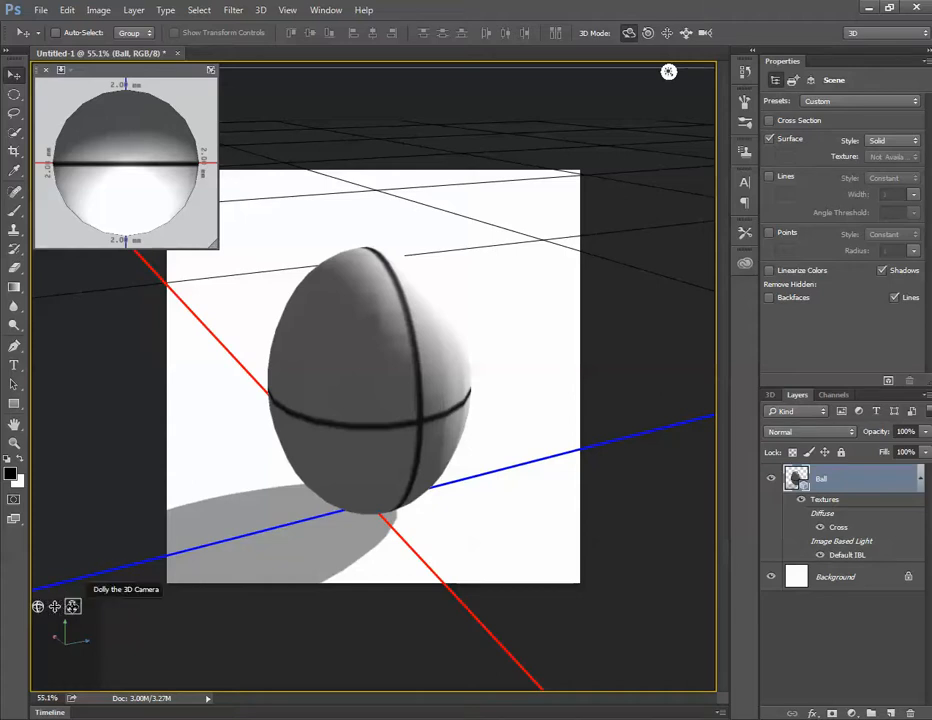
Step: Orbit the camera to face the egg's vertical cross line and rotate Infinite Light 1 to light this side
mouse_move(388, 375)
left_mouse_down()
mouse_move(366, 393)
mouse_move(395, 391)
mouse_move(345, 391)
mouse_move(439, 387)
mouse_move(399, 389)
left_mouse_up()
left_click(705, 133)
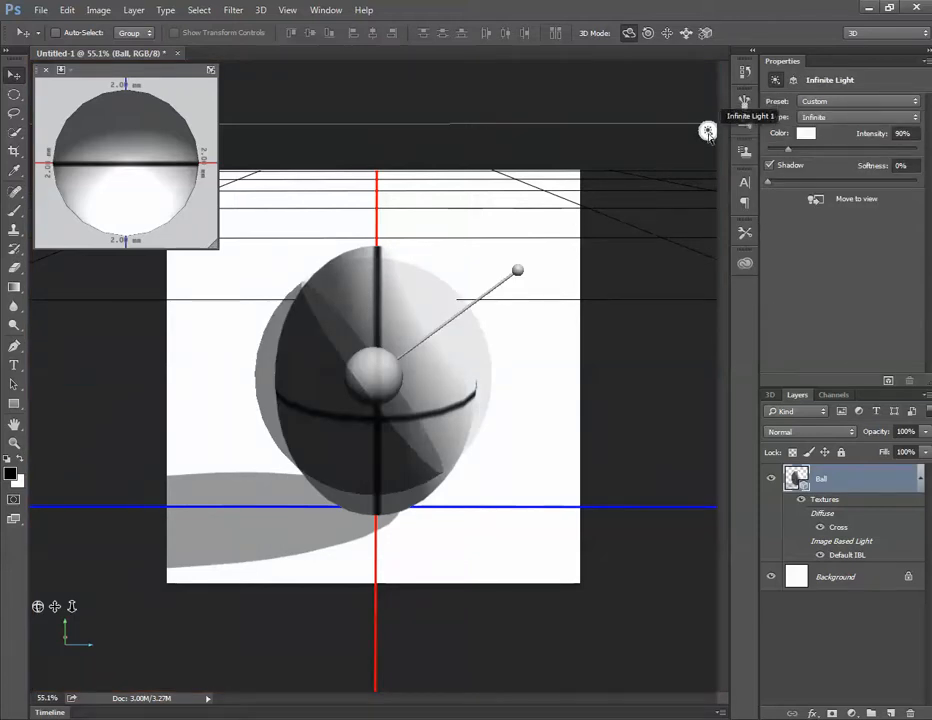
mouse_move(518, 268)
left_mouse_down()
mouse_move(494, 297)
mouse_move(389, 322)
mouse_move(400, 355)
mouse_move(408, 349)
mouse_move(369, 366)
mouse_move(380, 362)
left_mouse_up()
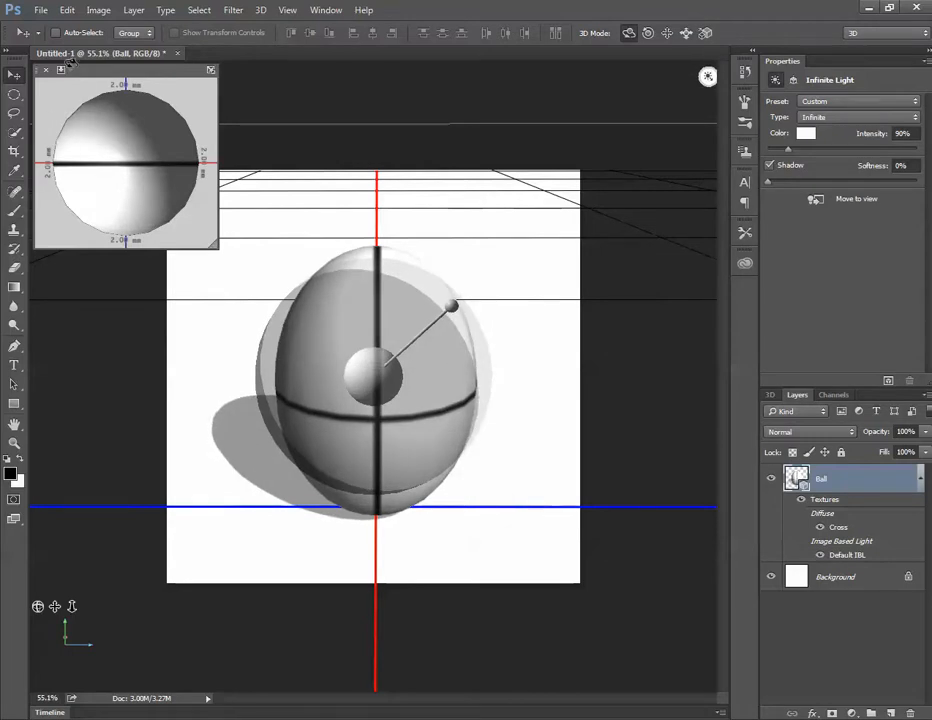
Step: Cycle the secondary 3D view through Bottom, Top, Right and Left, and return it to Top
left_click(61, 69)
left_click(100, 147)
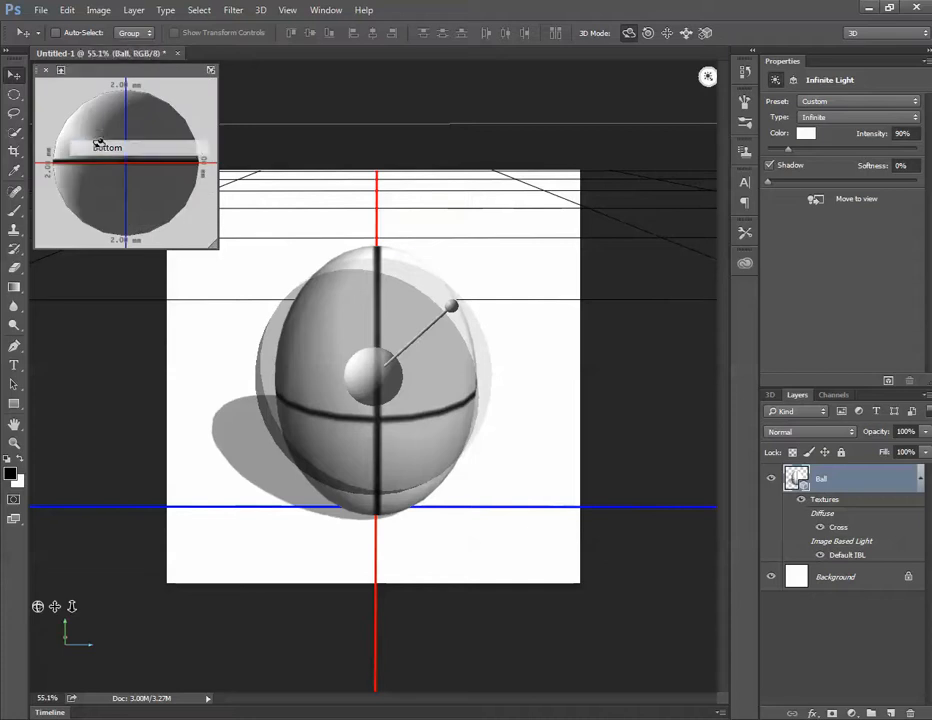
left_click(61, 69)
left_click(97, 131)
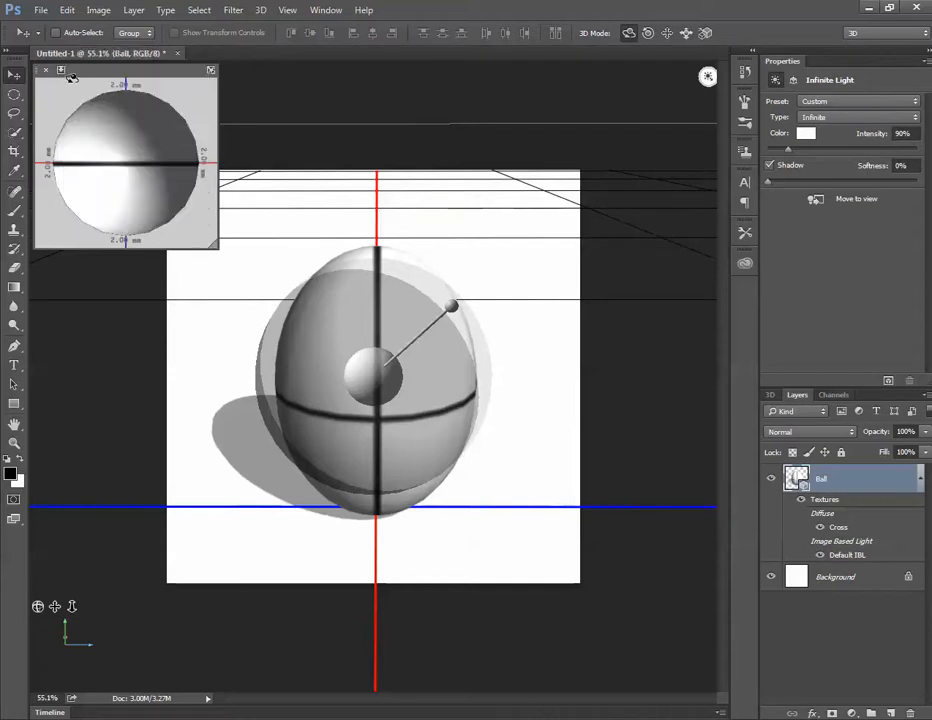
left_click(61, 69)
left_click(99, 115)
left_click(61, 69)
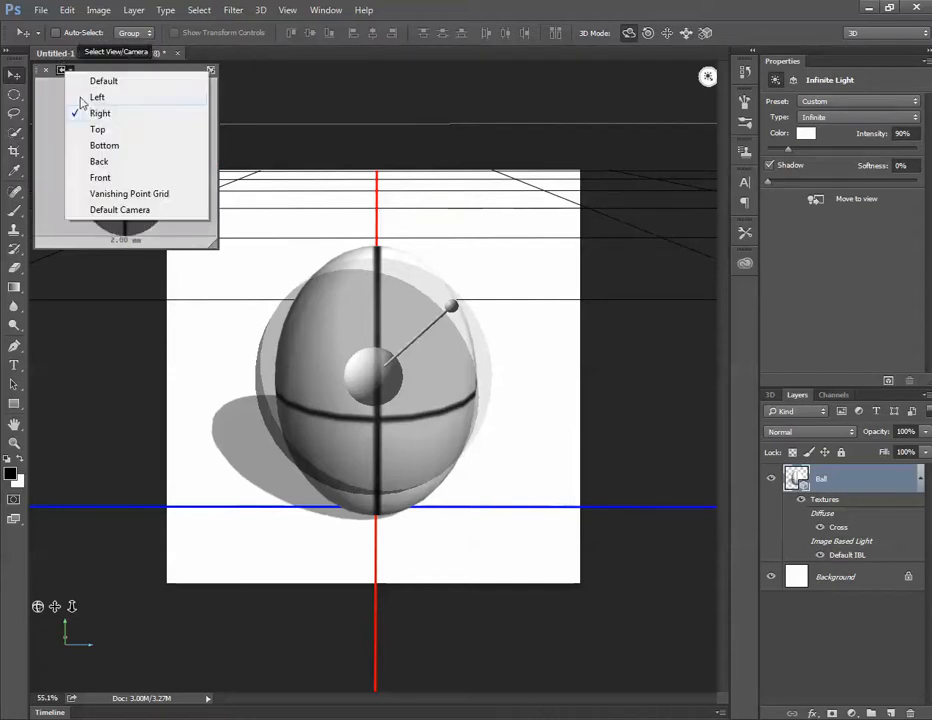
left_click(88, 100)
left_click(61, 69)
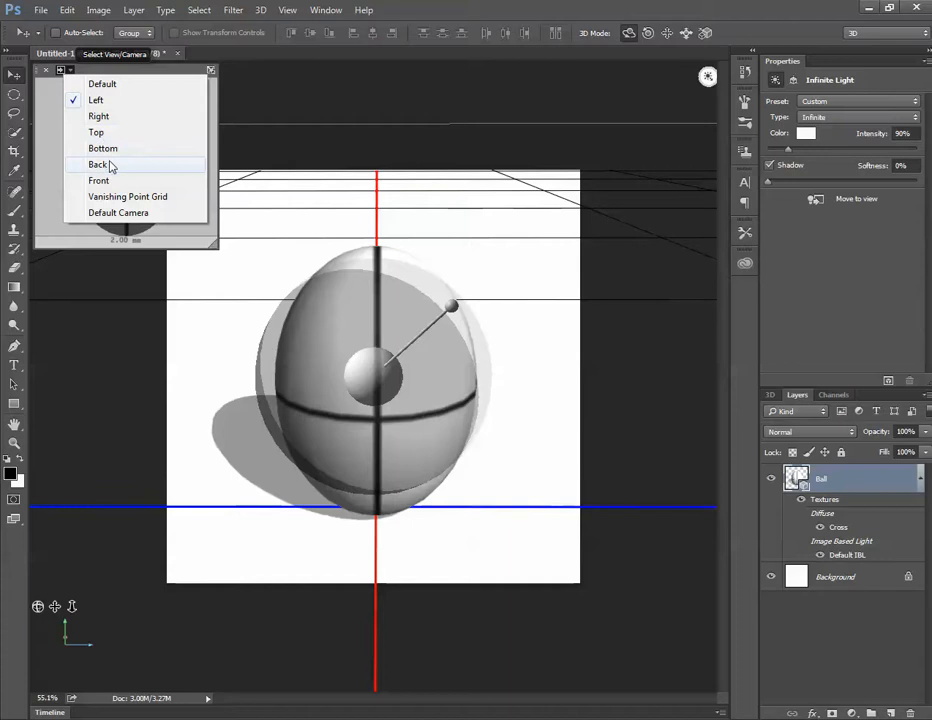
left_click(84, 132)
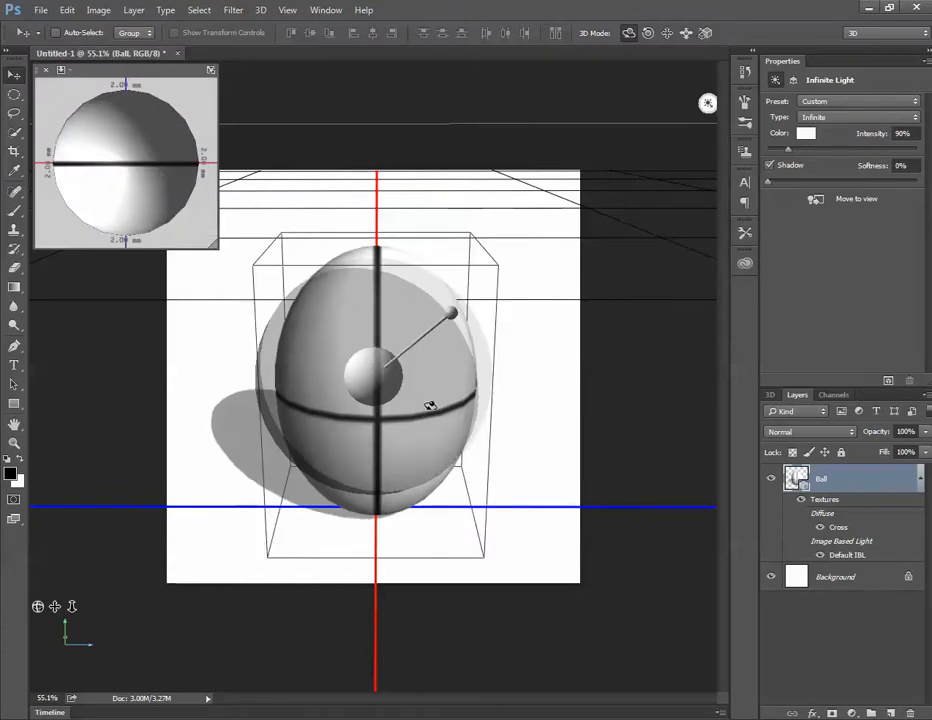
Step: Orbit the 3D camera to a three-quarter view with the egg's cross turned to the right
left_click_drag(506, 401, 525, 397)
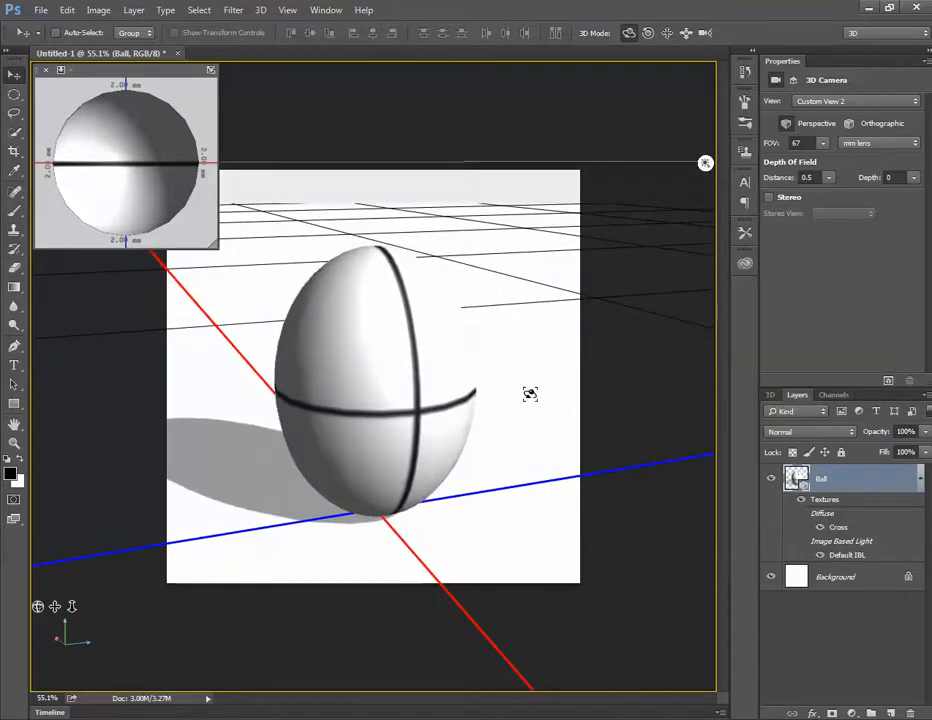
mouse_move(514, 393)
left_mouse_down()
mouse_move(470, 412)
mouse_move(501, 410)
mouse_move(512, 404)
mouse_move(441, 410)
mouse_move(433, 399)
left_mouse_up()
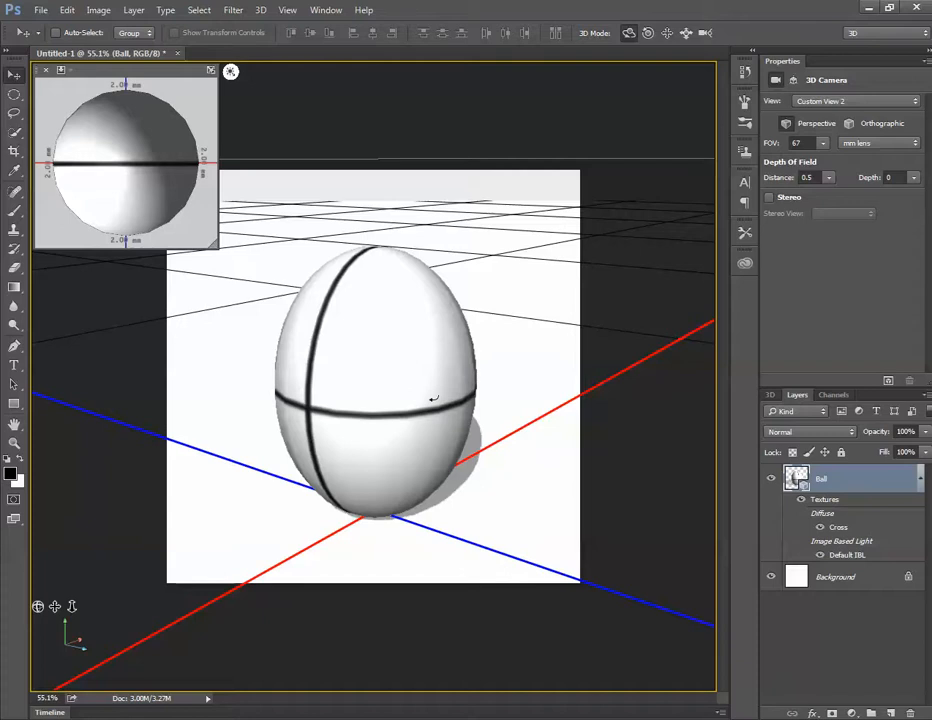
mouse_move(433, 399)
left_mouse_down()
mouse_move(343, 383)
mouse_move(501, 387)
mouse_move(356, 391)
mouse_move(502, 389)
mouse_move(435, 391)
mouse_move(518, 422)
left_mouse_up()
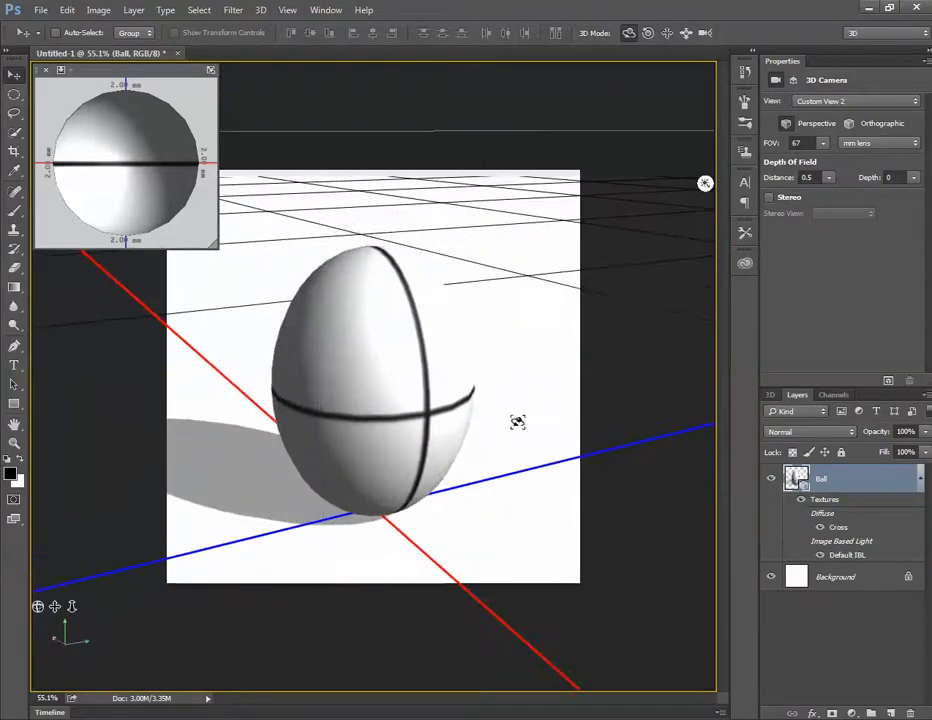
Step: Toggle the Ball layer off and on to check it against the blank background
left_click(772, 480)
left_click(772, 480)
left_click(772, 481)
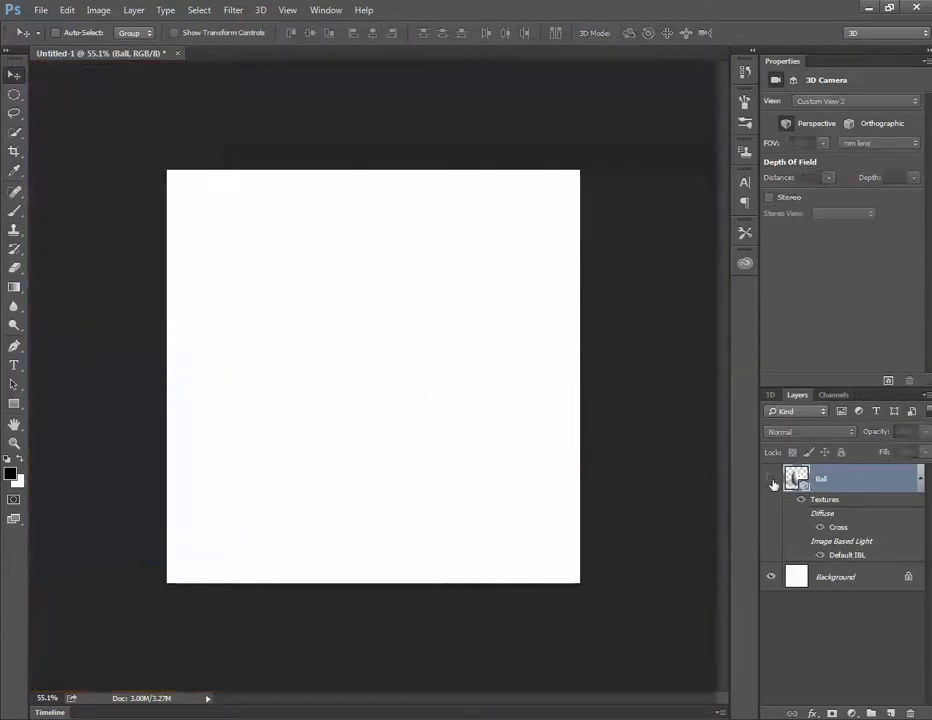
left_click(772, 481)
Step: Add an empty layer above Ball, briefly return to the Ball layer, and make the new layer active again
left_click(891, 713)
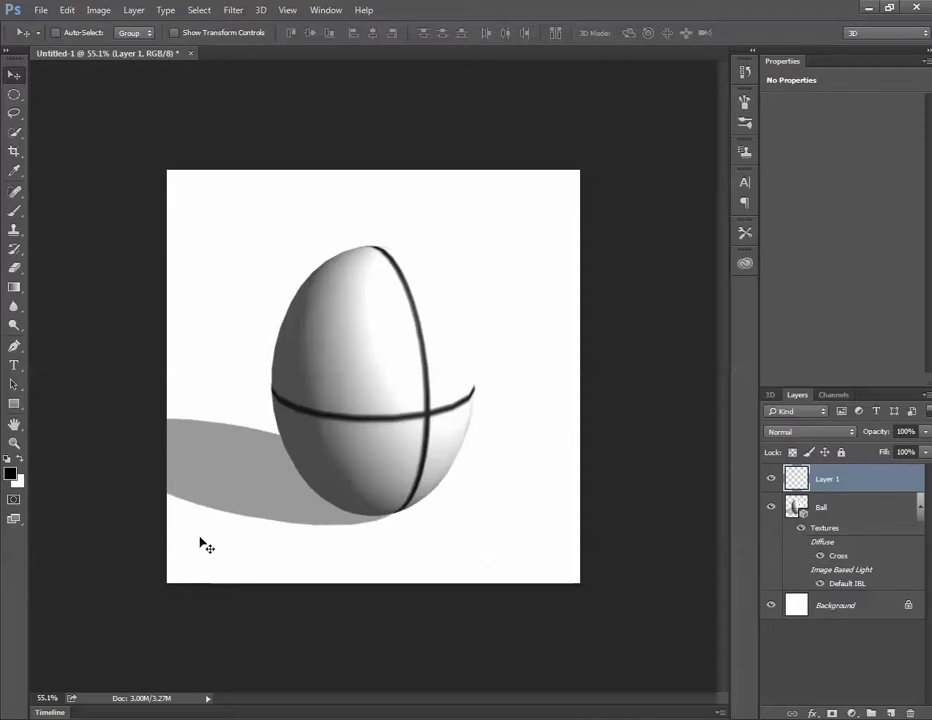
left_click(820, 507)
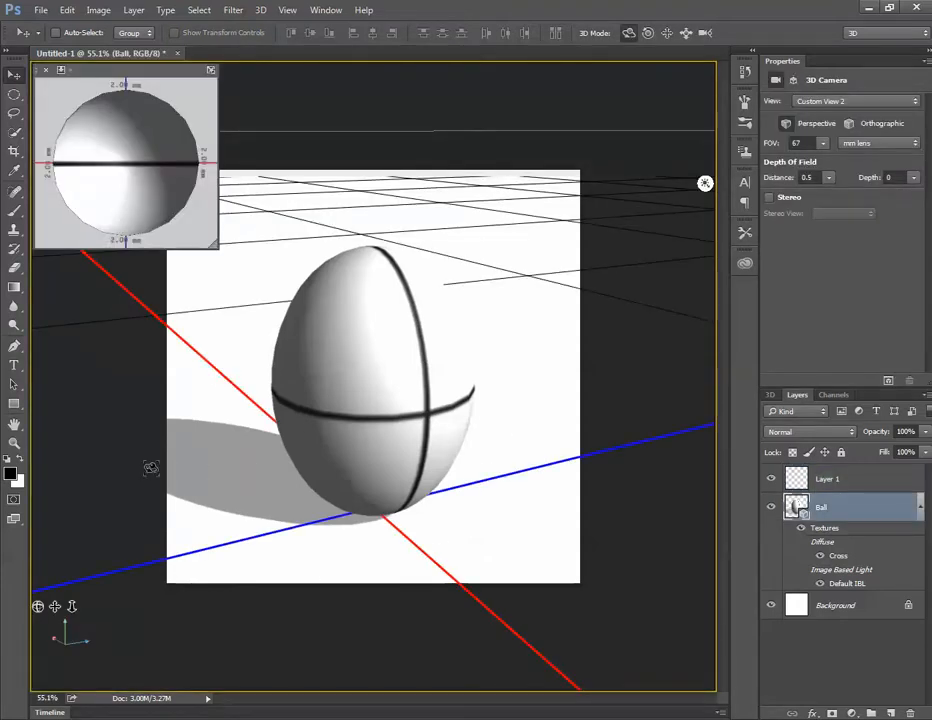
left_click(827, 480)
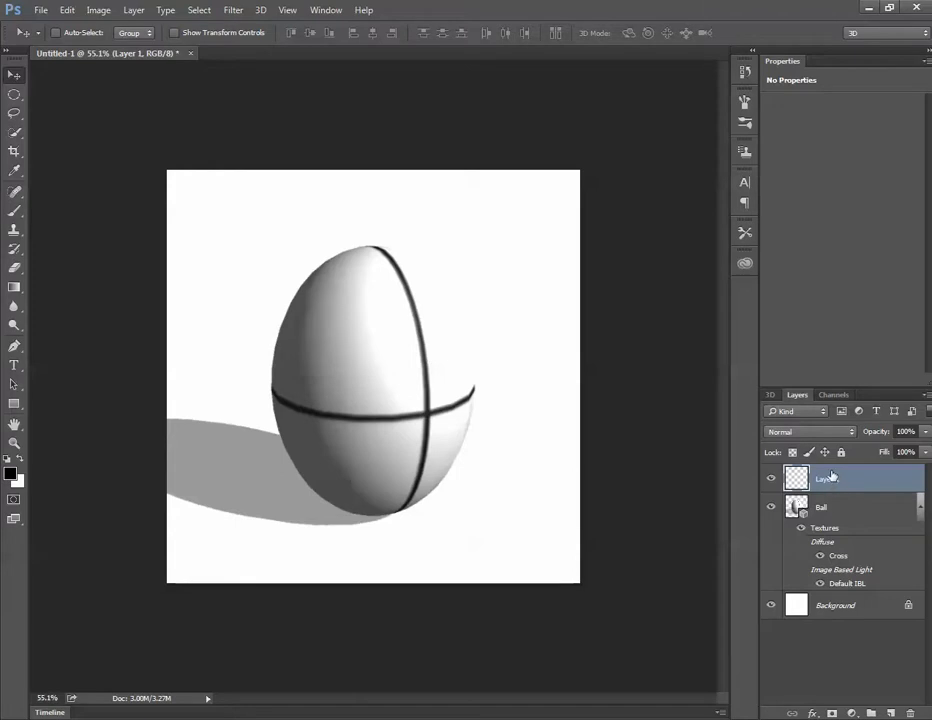
Step: Using a black brush of size 15, paint two oval eyes with pupils on Layer 1 above the horizontal guide line
left_click(14, 210)
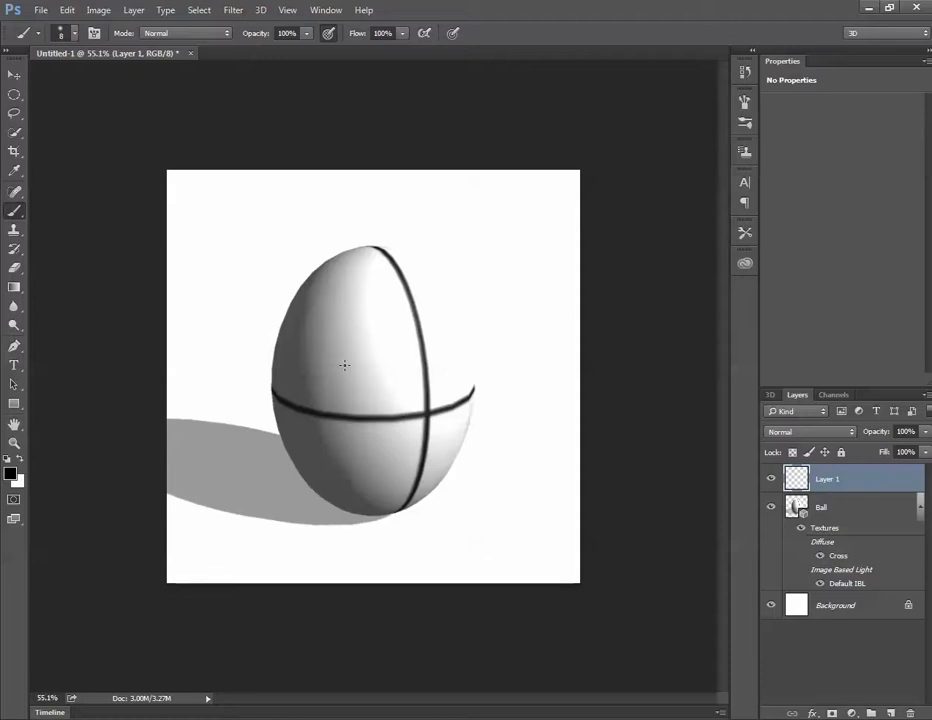
key("bracketright")
key("bracketright")
key("bracketleft")
left_click_drag(371, 362, 379, 400)
mouse_move(374, 352)
left_mouse_down()
mouse_move(384, 346)
mouse_move(396, 364)
mouse_move(402, 400)
mouse_move(388, 405)
mouse_move(445, 343)
mouse_move(446, 388)
left_mouse_up()
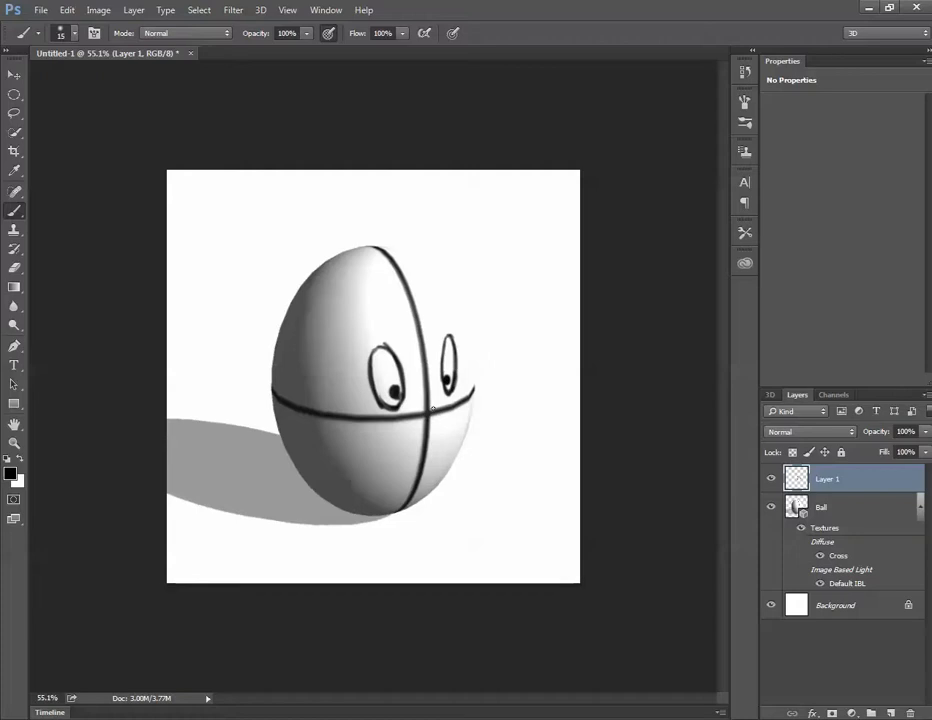
Step: Paint a long nose, two short eyebrows and a smiling mouth following the egg's vertical guide line
left_click_drag(431, 366, 447, 464)
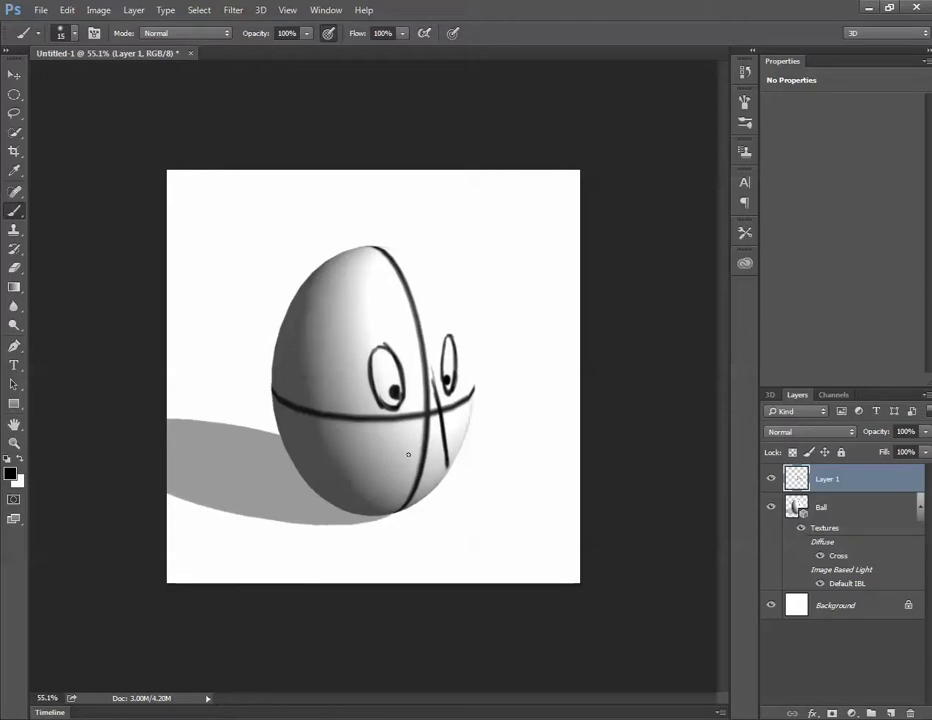
mouse_move(405, 463)
left_mouse_down()
mouse_move(428, 478)
mouse_move(450, 458)
left_mouse_up()
left_click_drag(371, 322, 377, 306)
left_click_drag(438, 299, 443, 306)
left_click_drag(383, 503, 428, 496)
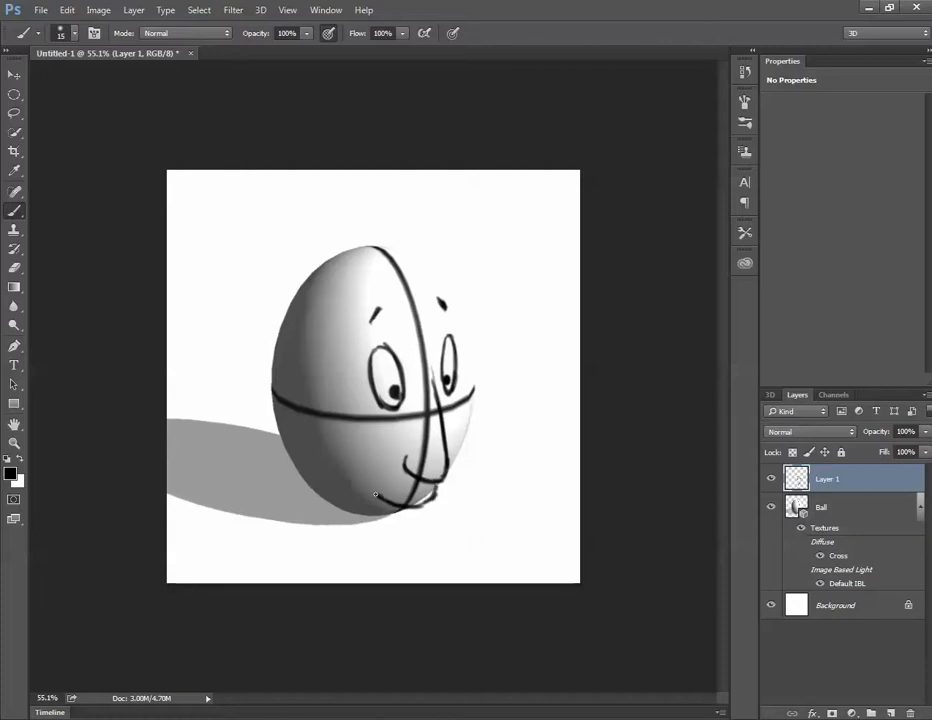
left_click_drag(367, 495, 374, 483)
Step: Paint the ear, short black hair and the face outline down to the chin along the egg's shape
mouse_move(303, 350)
left_mouse_down()
mouse_move(280, 352)
mouse_move(283, 390)
mouse_move(309, 420)
left_mouse_up()
mouse_move(312, 351)
left_mouse_down()
mouse_move(322, 372)
mouse_move(307, 360)
mouse_move(330, 286)
mouse_move(411, 271)
mouse_move(321, 287)
mouse_move(302, 300)
mouse_move(296, 330)
mouse_move(300, 290)
mouse_move(309, 309)
mouse_move(288, 330)
mouse_move(283, 282)
mouse_move(296, 262)
mouse_move(342, 250)
mouse_move(357, 270)
mouse_move(368, 250)
mouse_move(400, 248)
mouse_move(428, 268)
mouse_move(428, 256)
mouse_move(424, 266)
left_mouse_up()
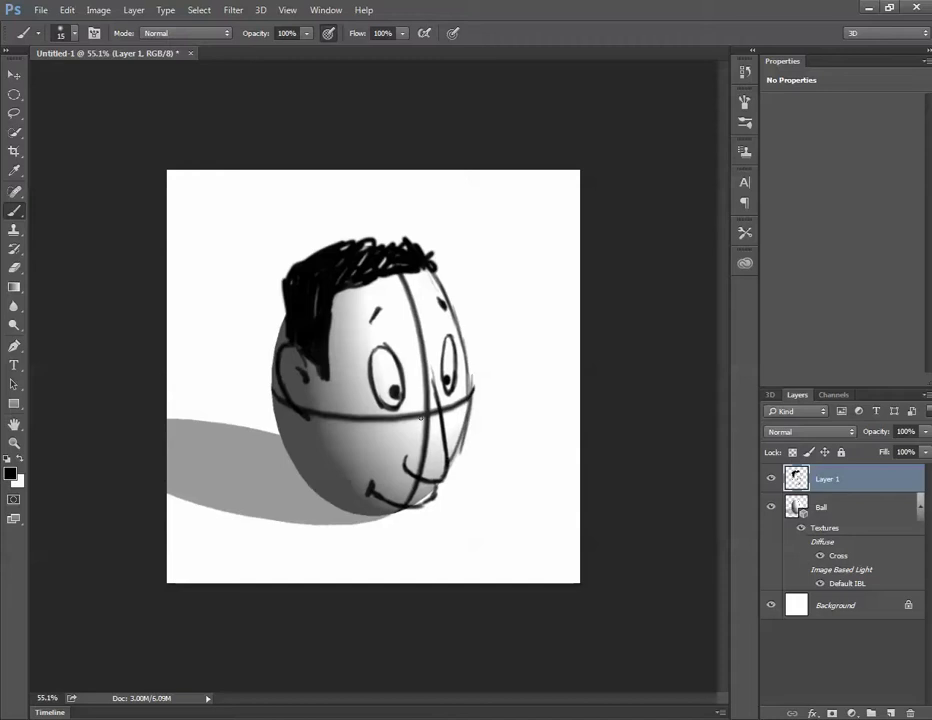
mouse_move(306, 443)
left_mouse_down()
mouse_move(324, 489)
mouse_move(374, 511)
left_mouse_up()
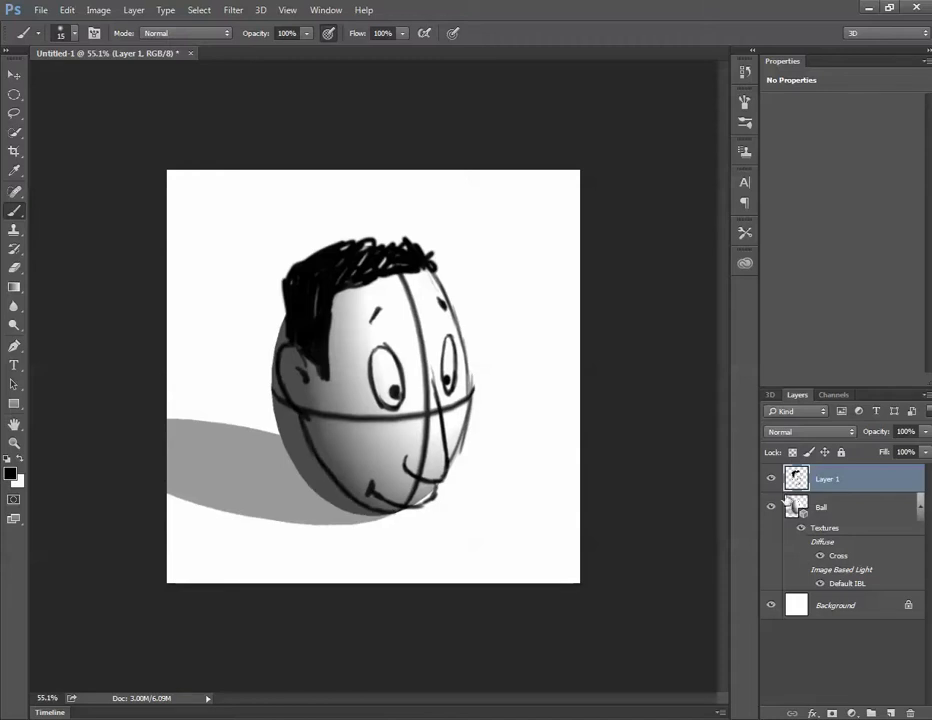
Step: Toggle the Ball layer and Layer 1 to compare the drawn face with its 3D guide, leaving both shown
left_click(770, 507)
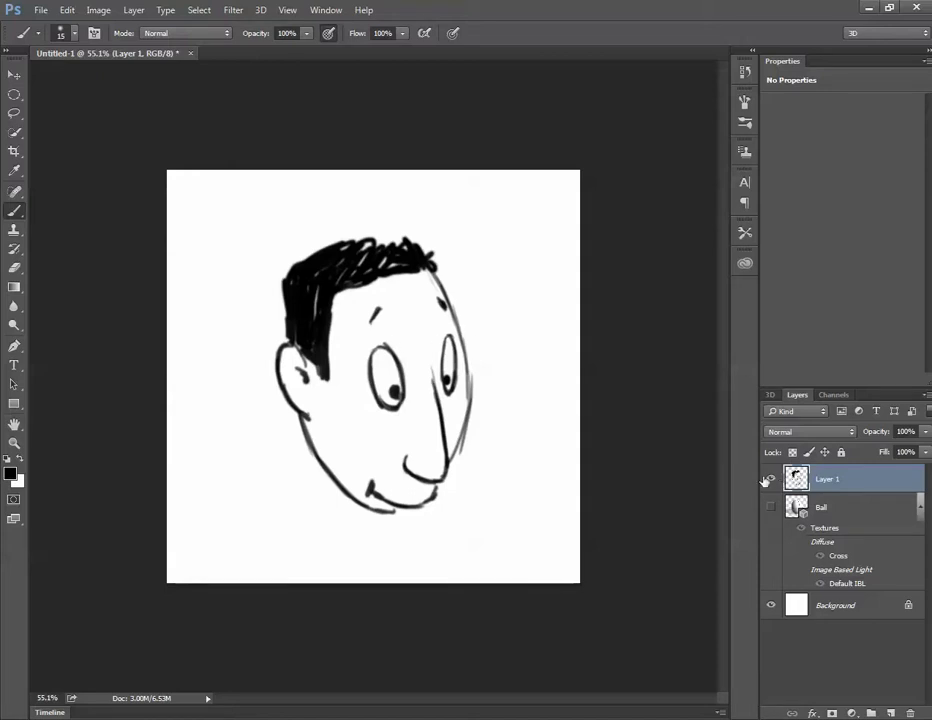
left_click(770, 507)
left_click(770, 507)
left_click(770, 507)
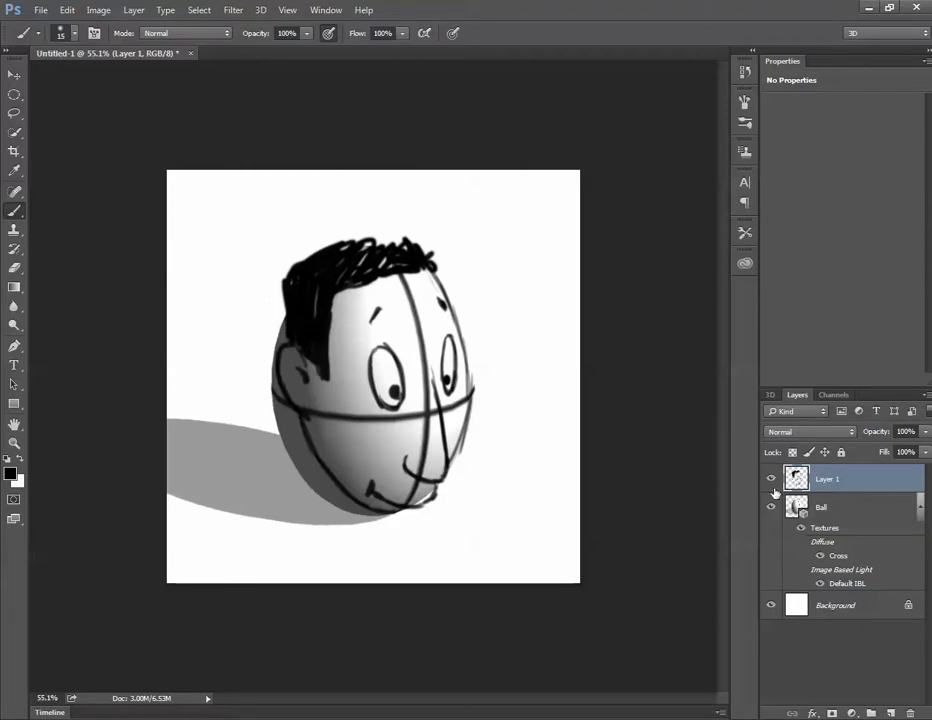
left_click(770, 507)
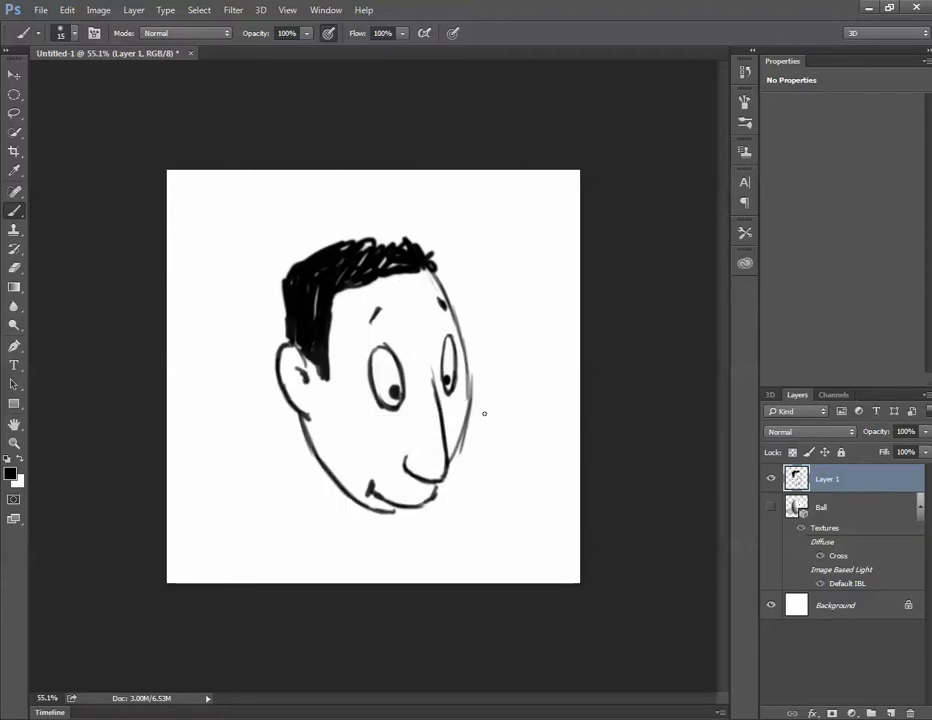
left_click(770, 507)
left_click(770, 479)
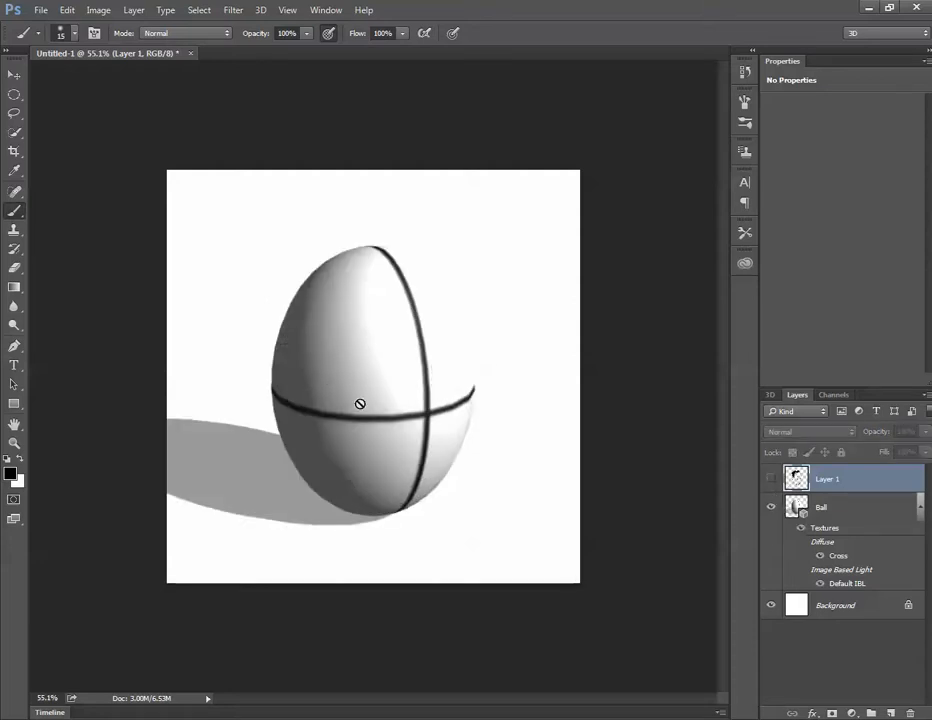
left_click(770, 480)
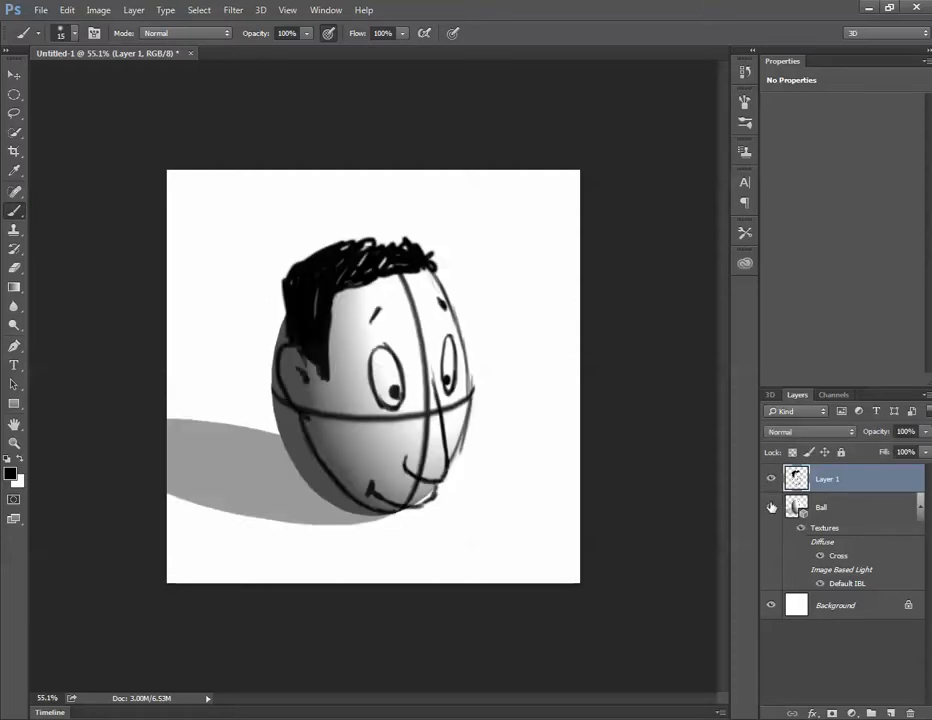
left_click(770, 507)
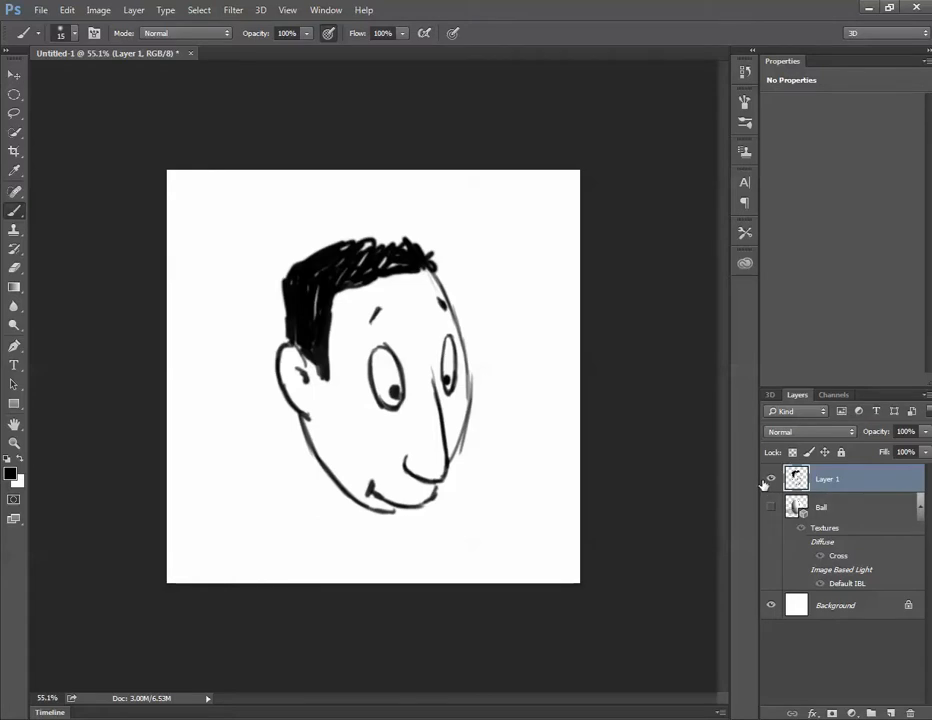
left_click(771, 507)
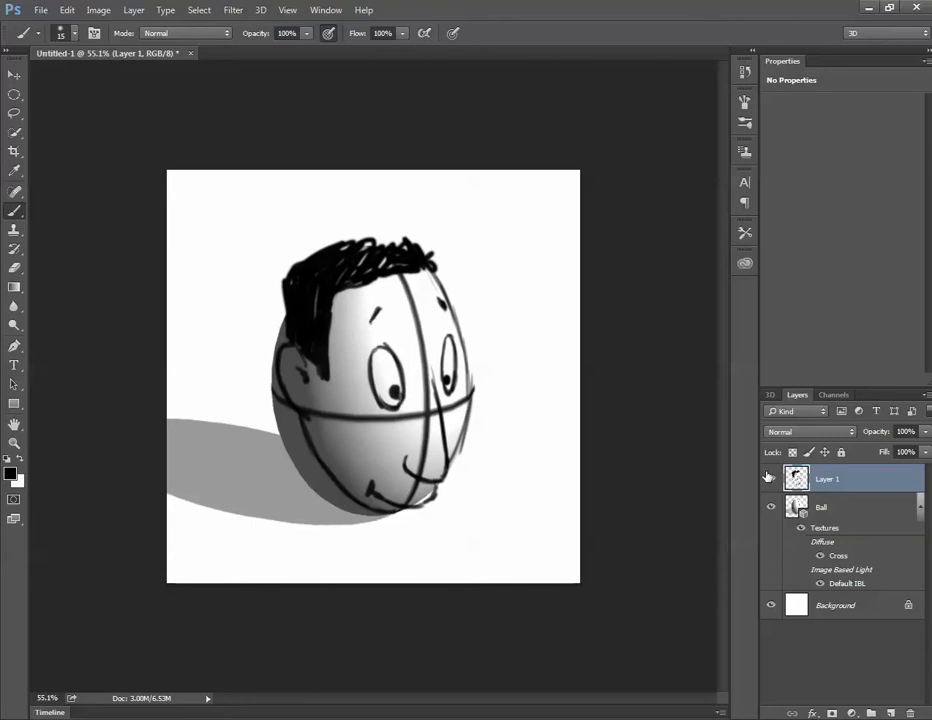